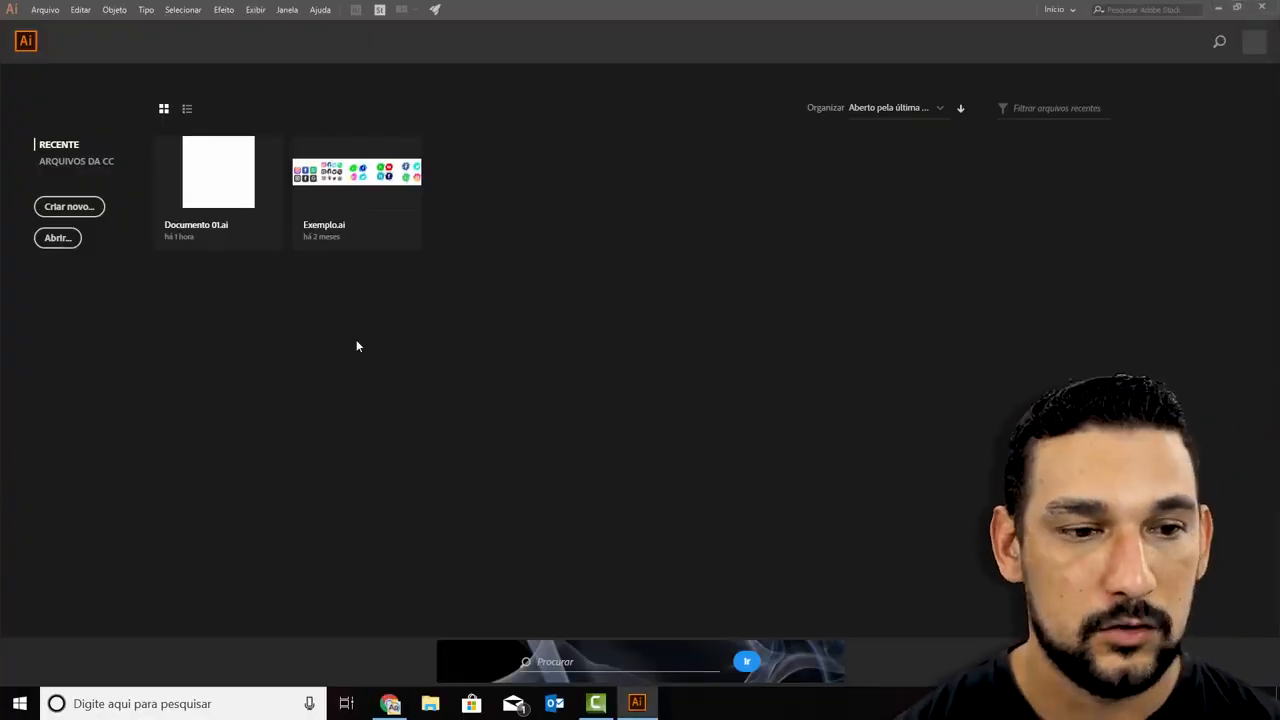
# Create a new A4 document in landscape orientation, 841,89 by 595,276 pt, with one artboard.
pyautogui.click(67, 212)
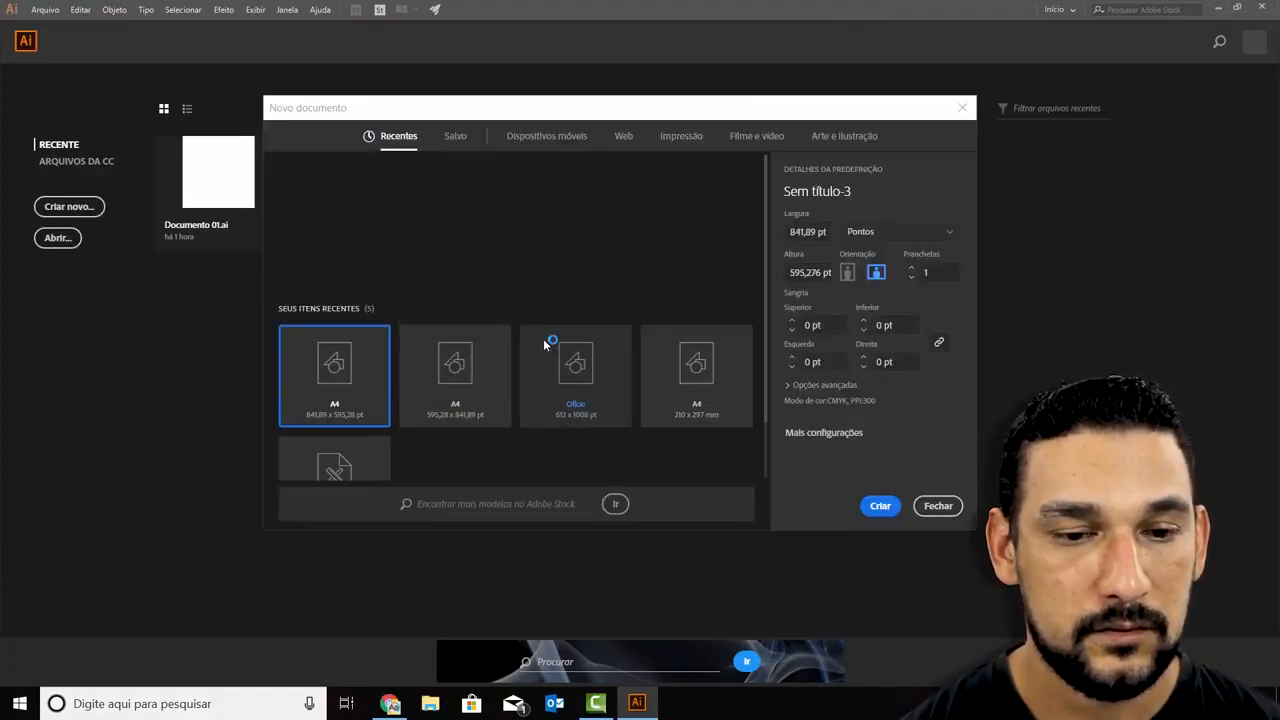
pyautogui.click(458, 368)
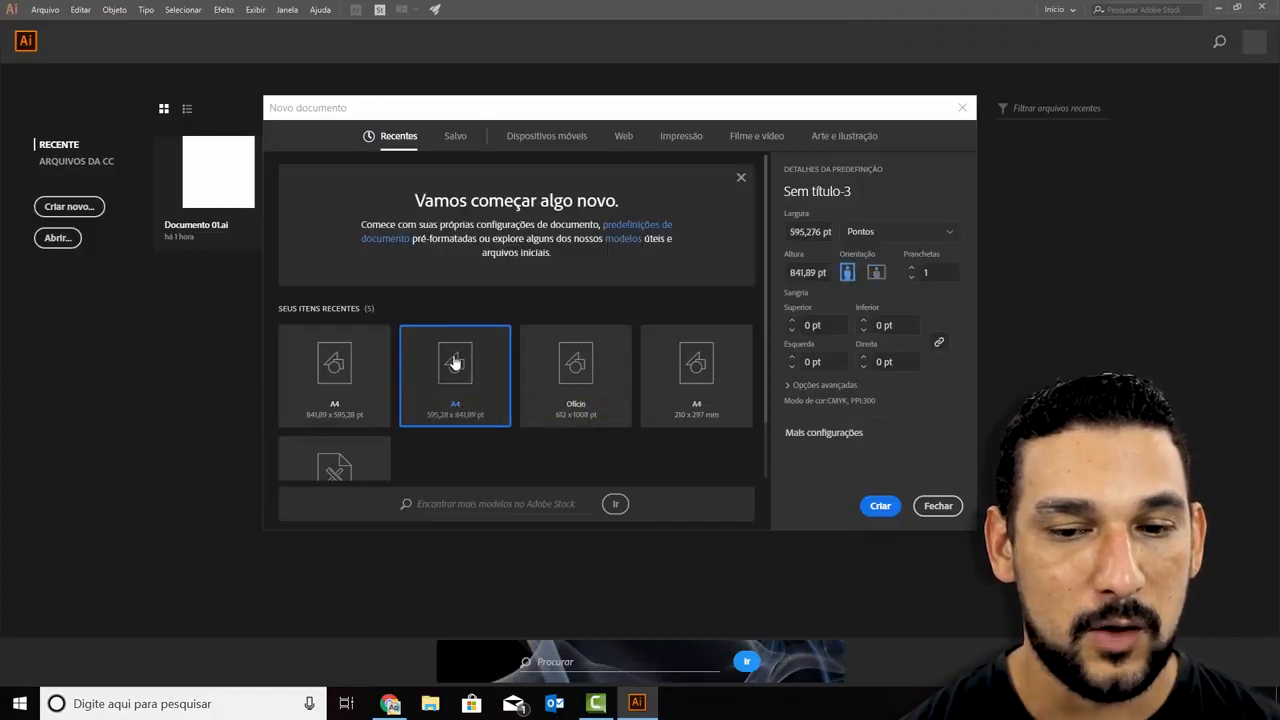
pyautogui.click(876, 273)
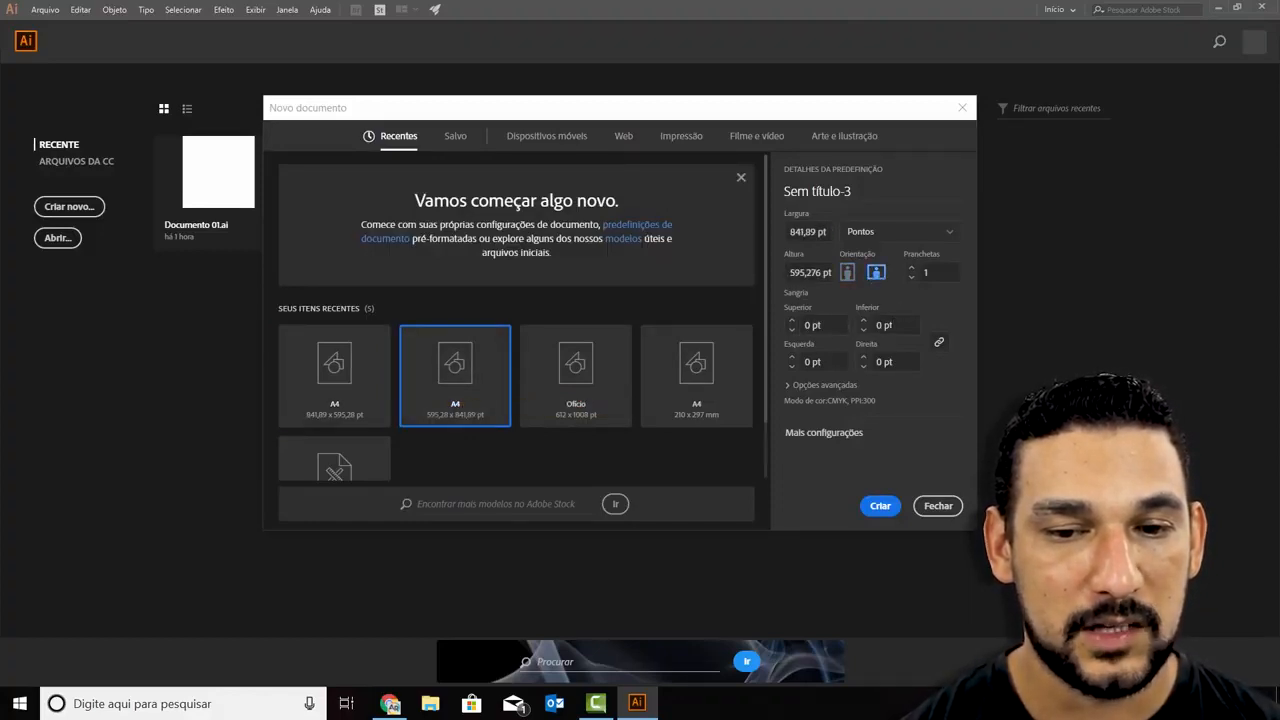
pyautogui.click(880, 507)
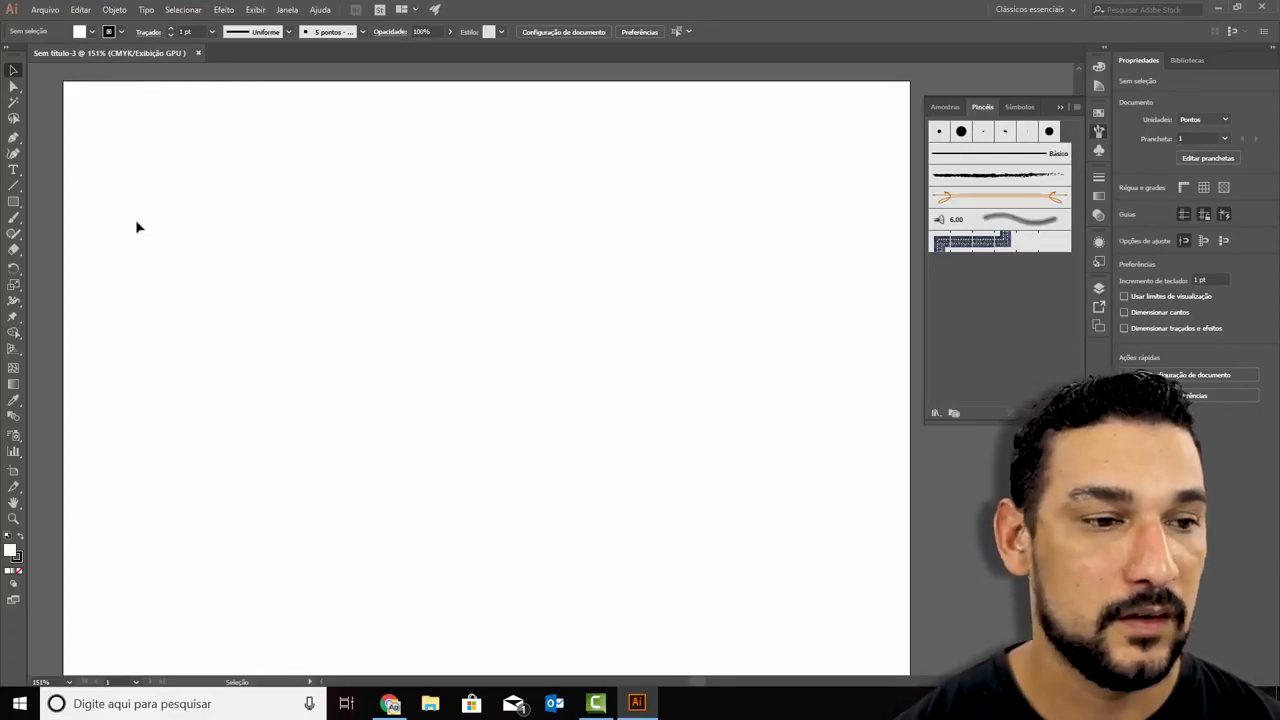
# Draw a square about 221 pt wide on the artboard and fill it with CMYK Yellow.
pyautogui.click(14, 204)
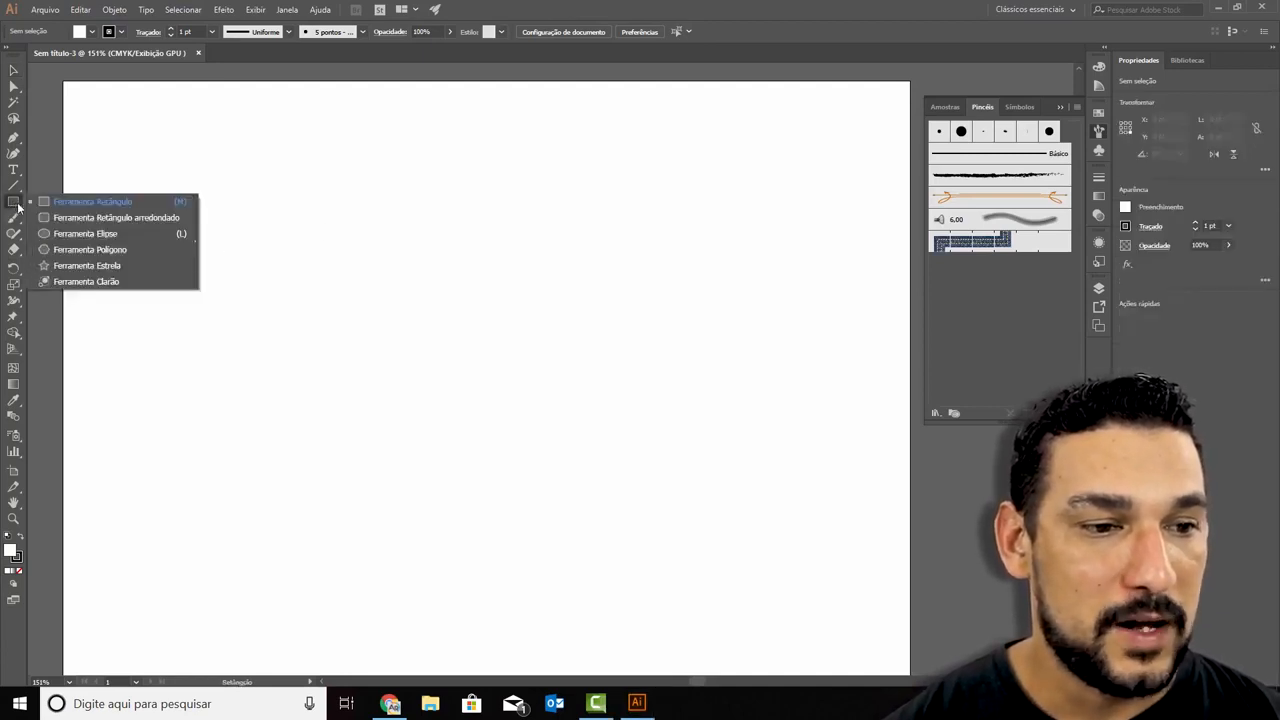
pyautogui.click(98, 204)
pyautogui.moveTo(302, 234); pyautogui.dragTo(525, 457)
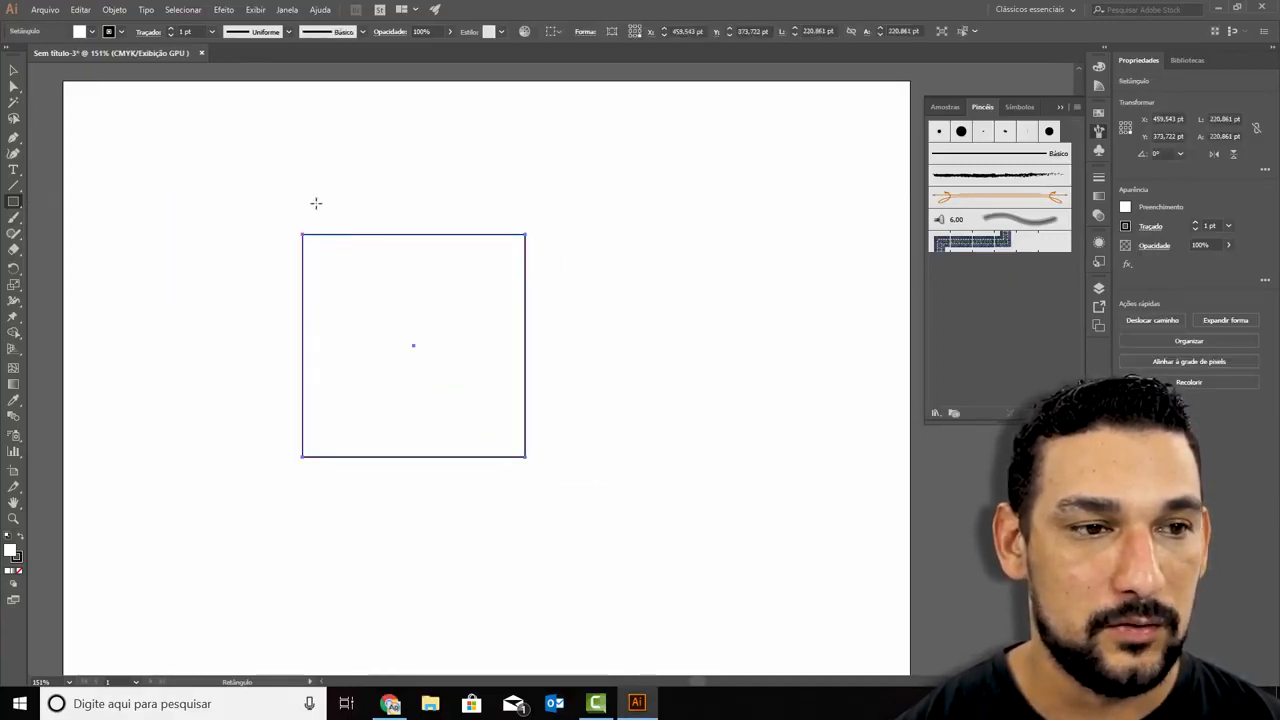
pyautogui.click(91, 31)
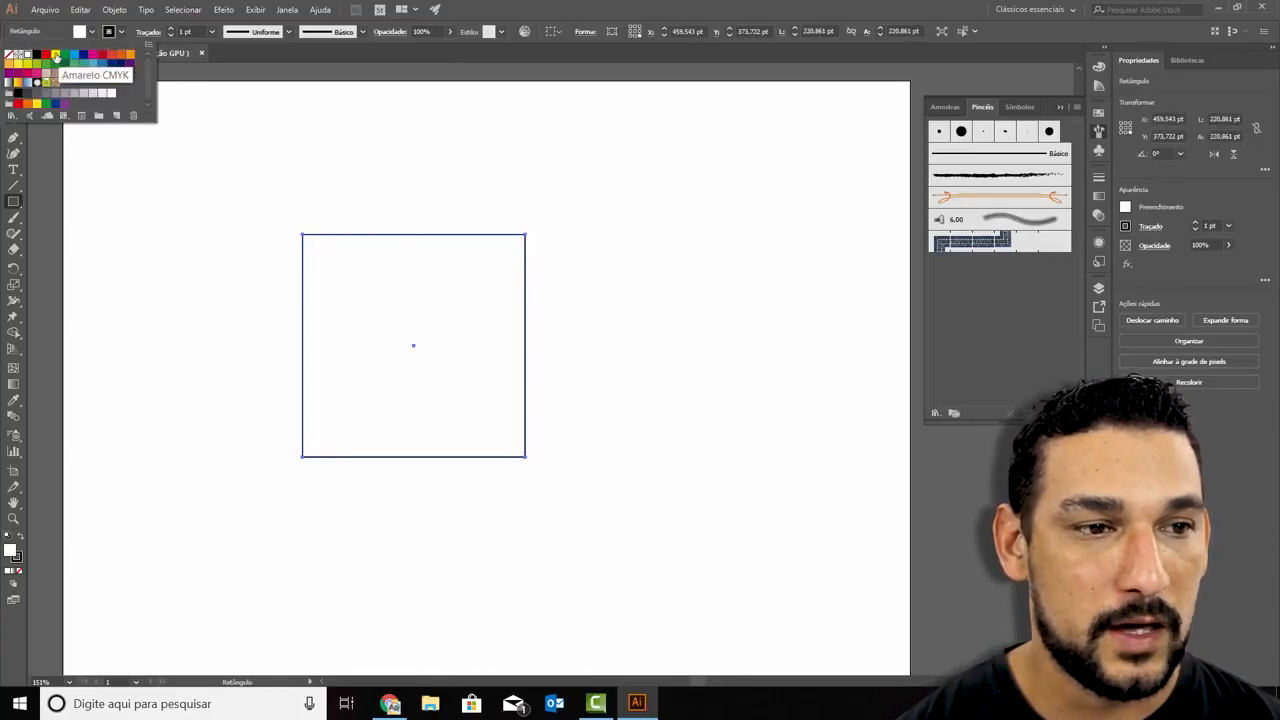
pyautogui.click(70, 72)
pyautogui.press('Escape')
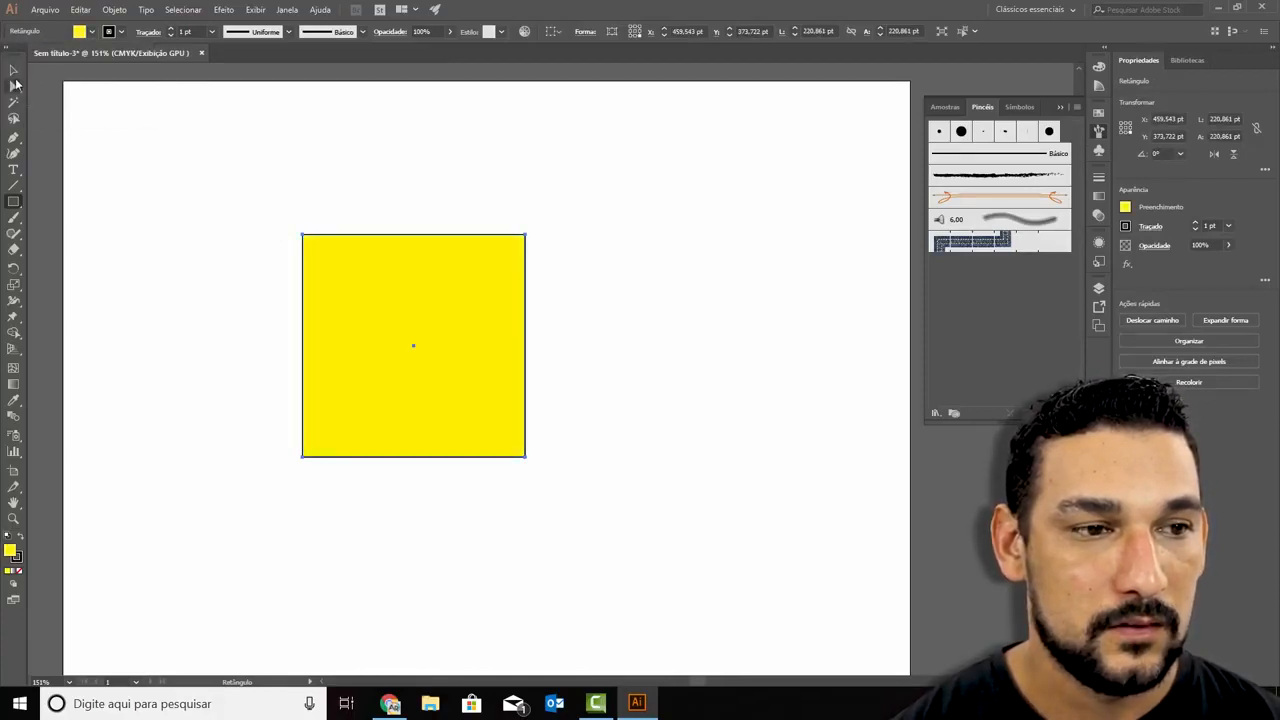
# Move the yellow square slightly to the right and down on the artboard, and deselect it.
pyautogui.press('v')
pyautogui.moveTo(405, 337); pyautogui.dragTo(468, 348)
pyautogui.click(343, 234)
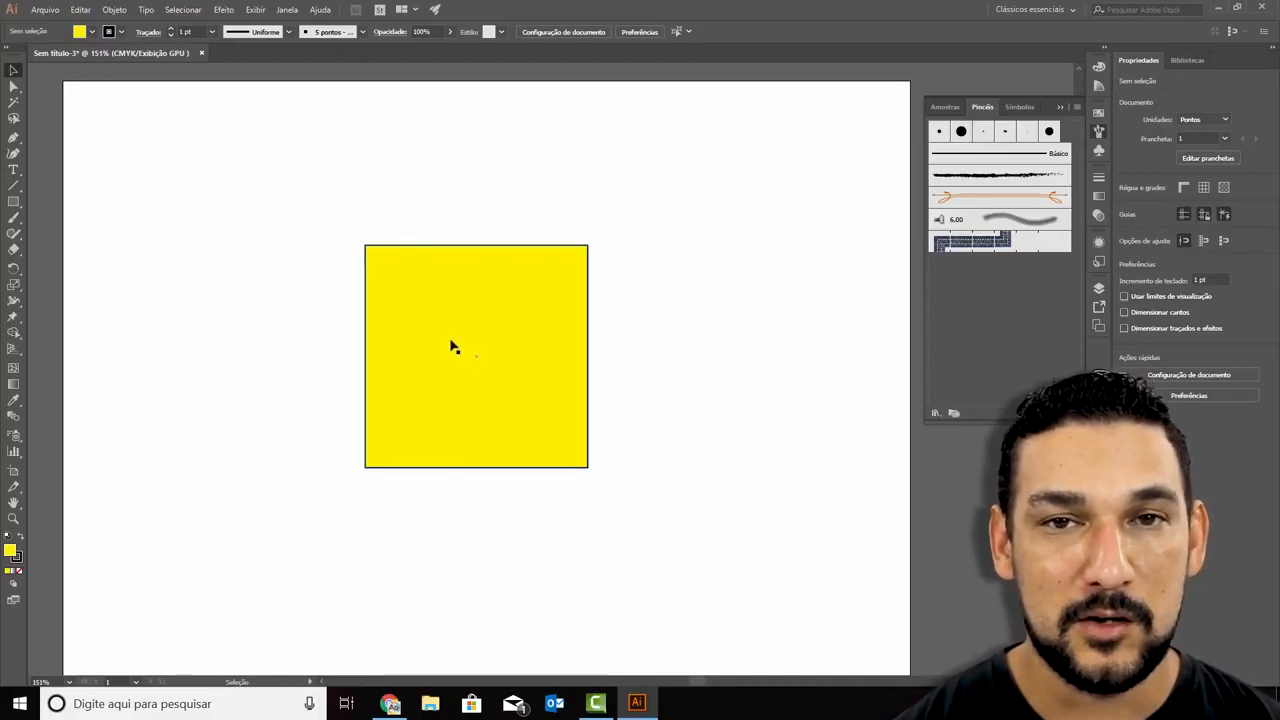
# Draw a circle about 210 pt wide overlapping the yellow square's lower-left part, fill it with green and deselect it.
pyautogui.click(21, 208)
pyautogui.rightClick(21, 210)
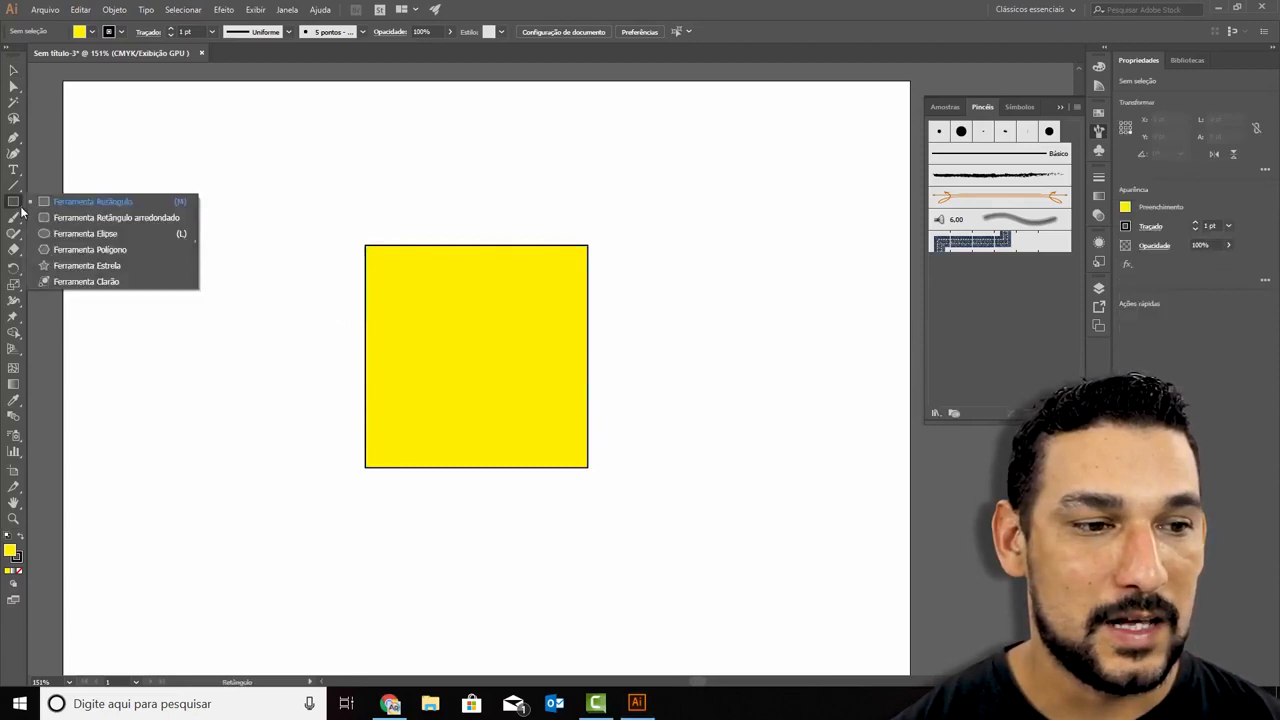
pyautogui.click(102, 236)
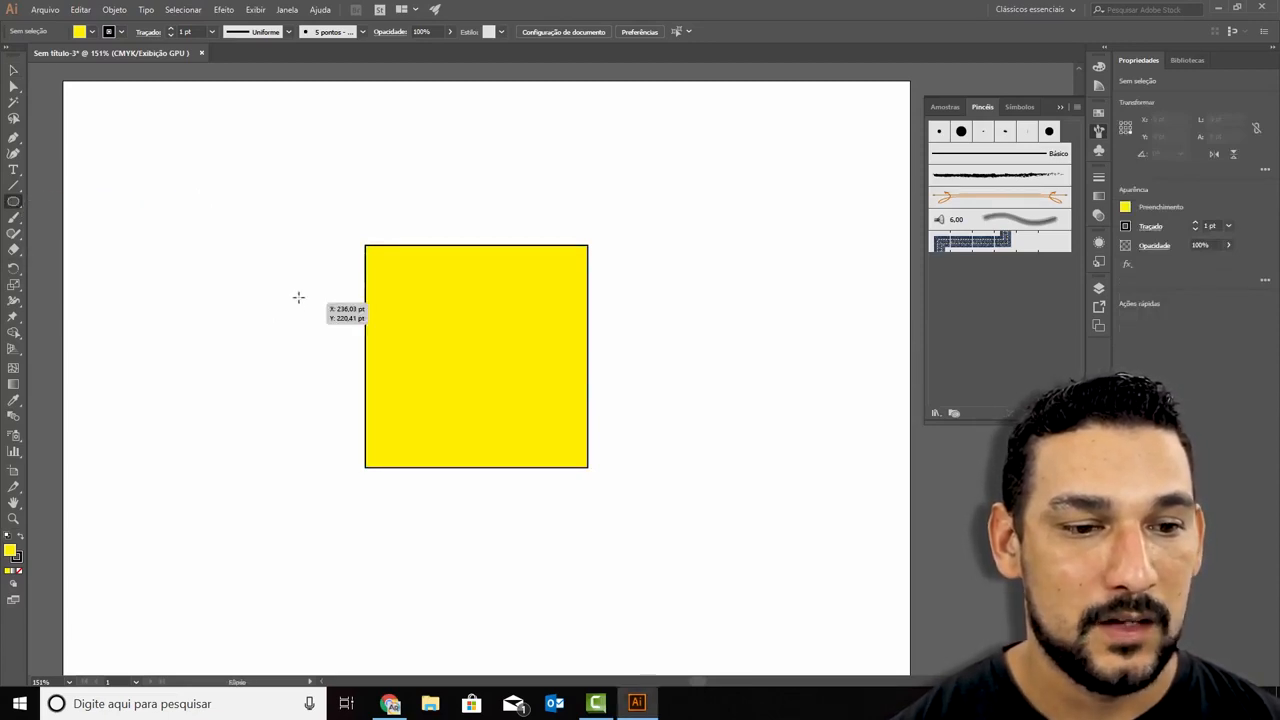
pyautogui.moveTo(289, 290); pyautogui.dragTo(475, 501)
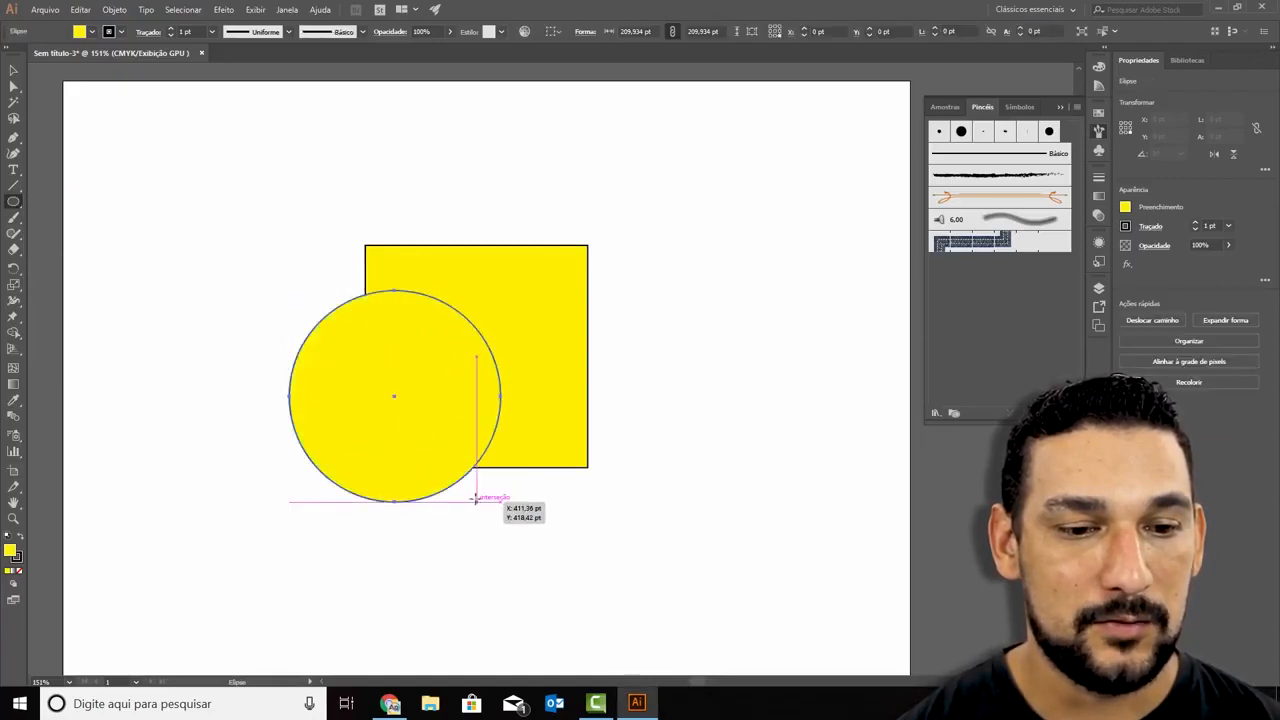
pyautogui.click(90, 35)
pyautogui.click(66, 60)
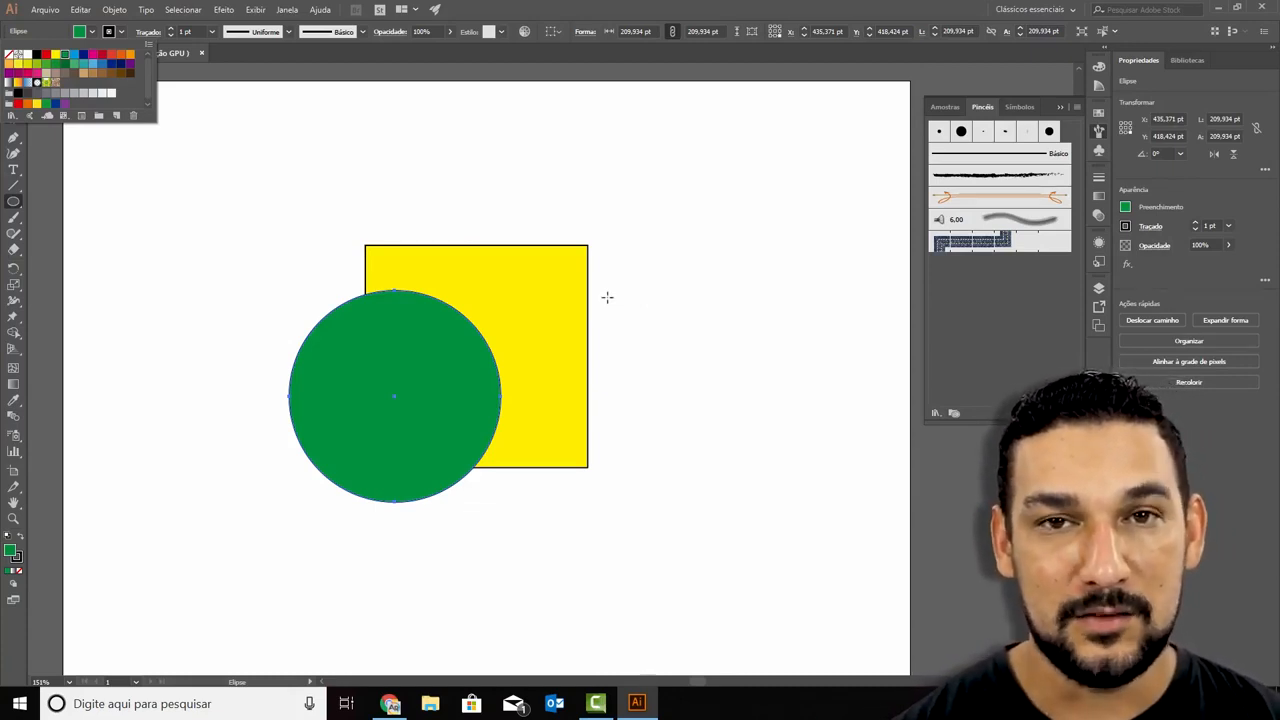
pyautogui.press('v')
pyautogui.click(153, 149)
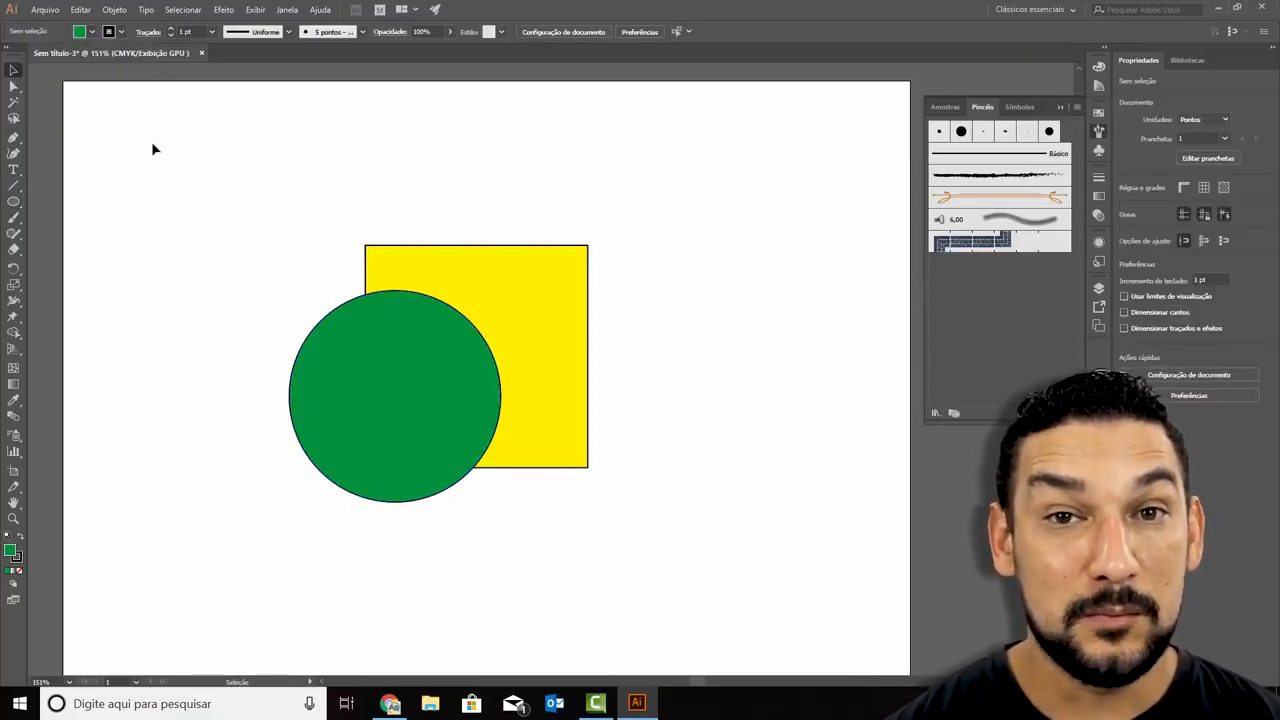
# Delete the green circle in front of the yellow square.
pyautogui.click(449, 374)
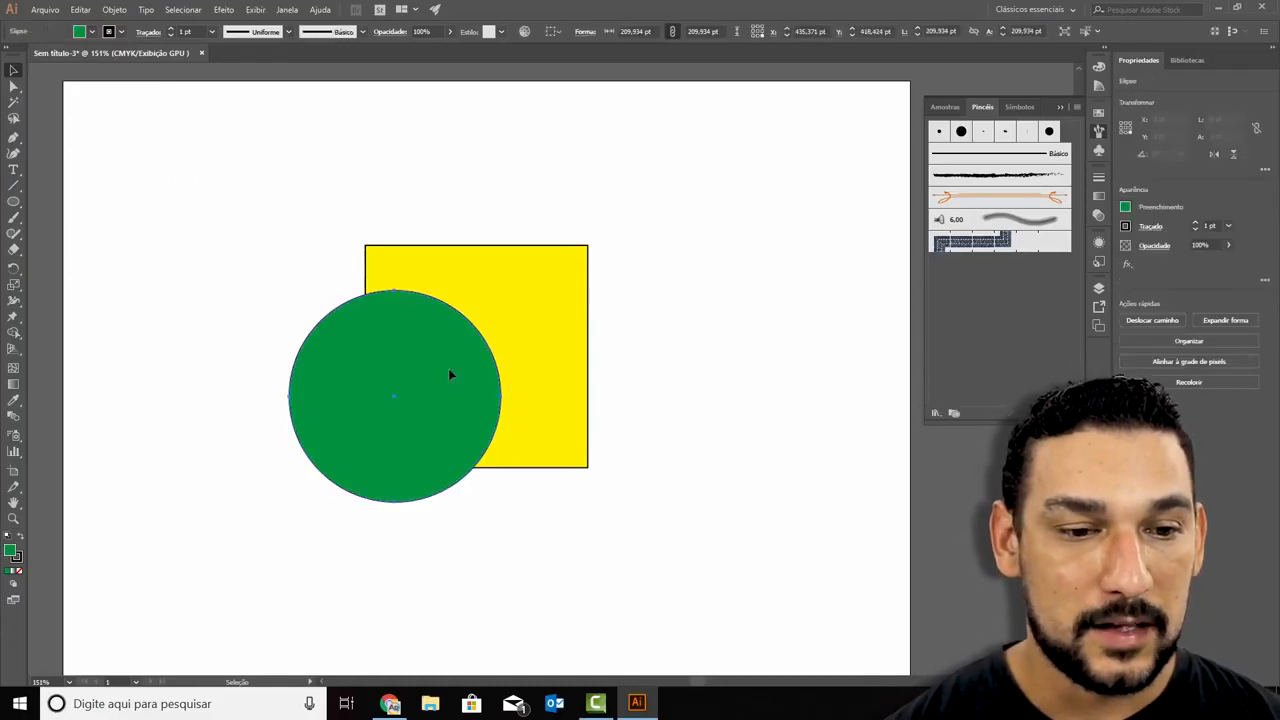
pyautogui.press('Delete')
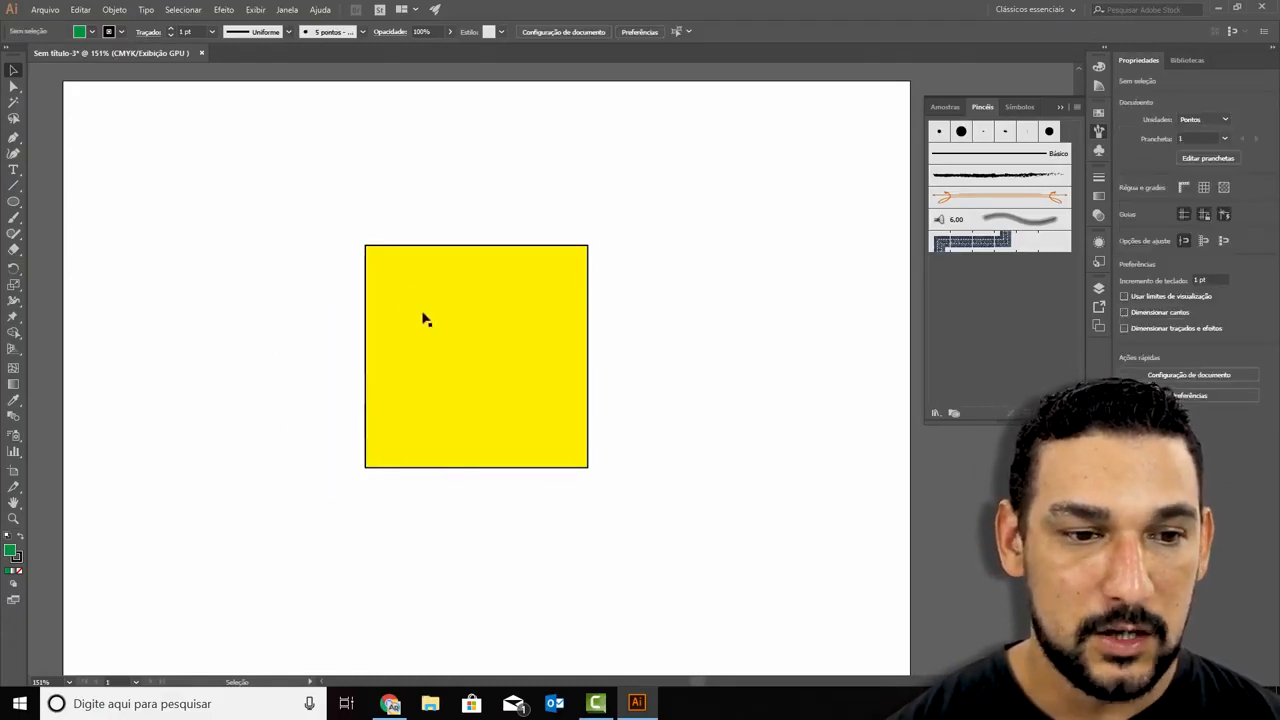
# Switch to the Draw Behind mode and draw a green circle about 225 pt wide partly behind the yellow square.
pyautogui.click(14, 588)
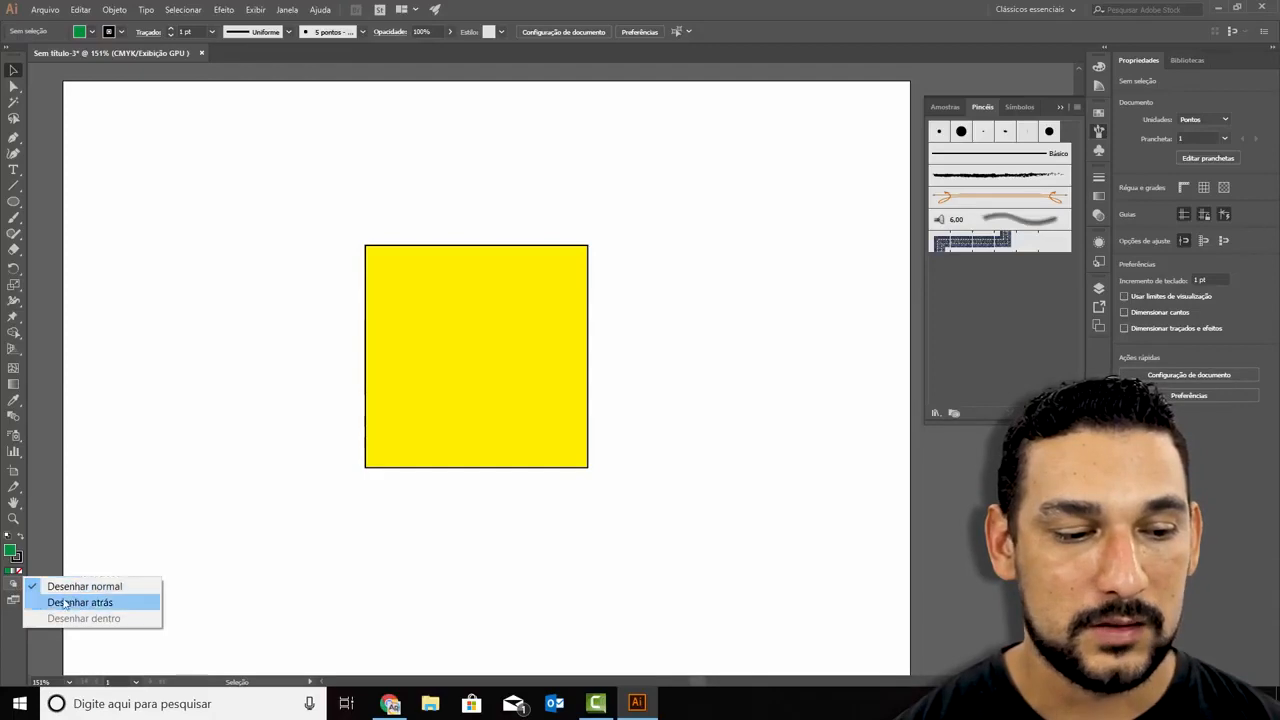
pyautogui.click(80, 602)
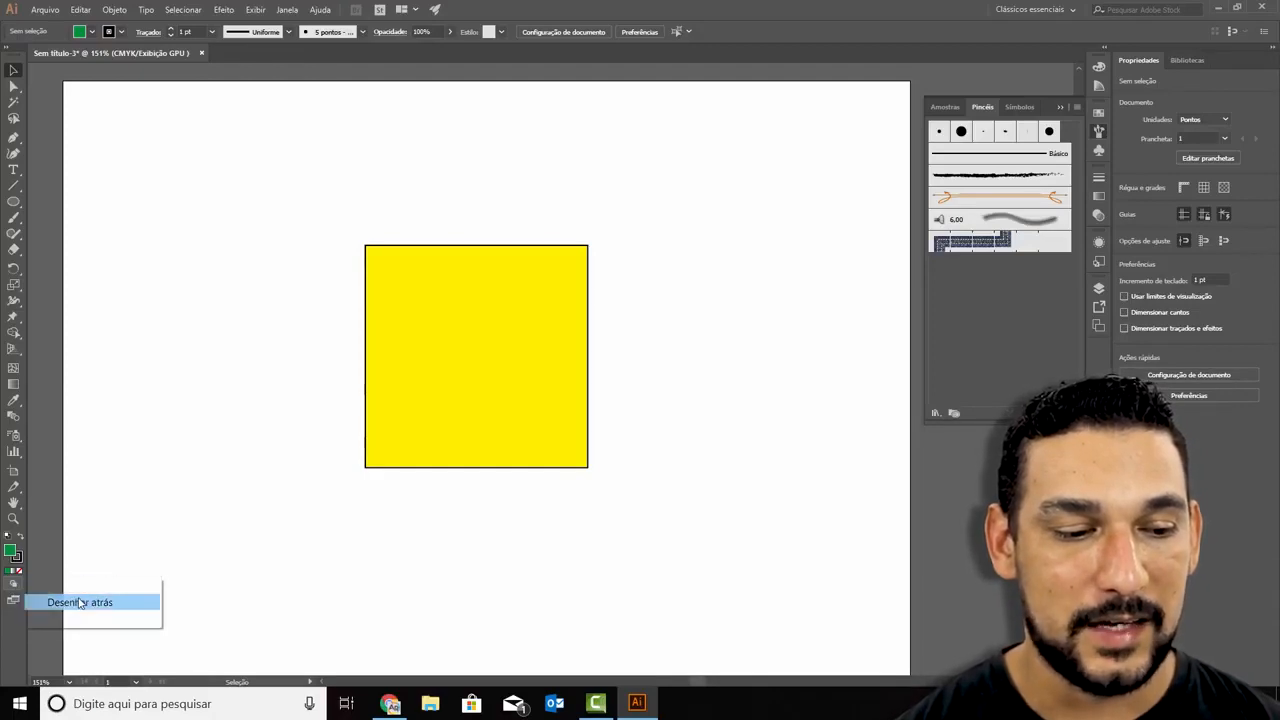
pyautogui.click(13, 203)
pyautogui.moveTo(274, 265); pyautogui.dragTo(466, 497)
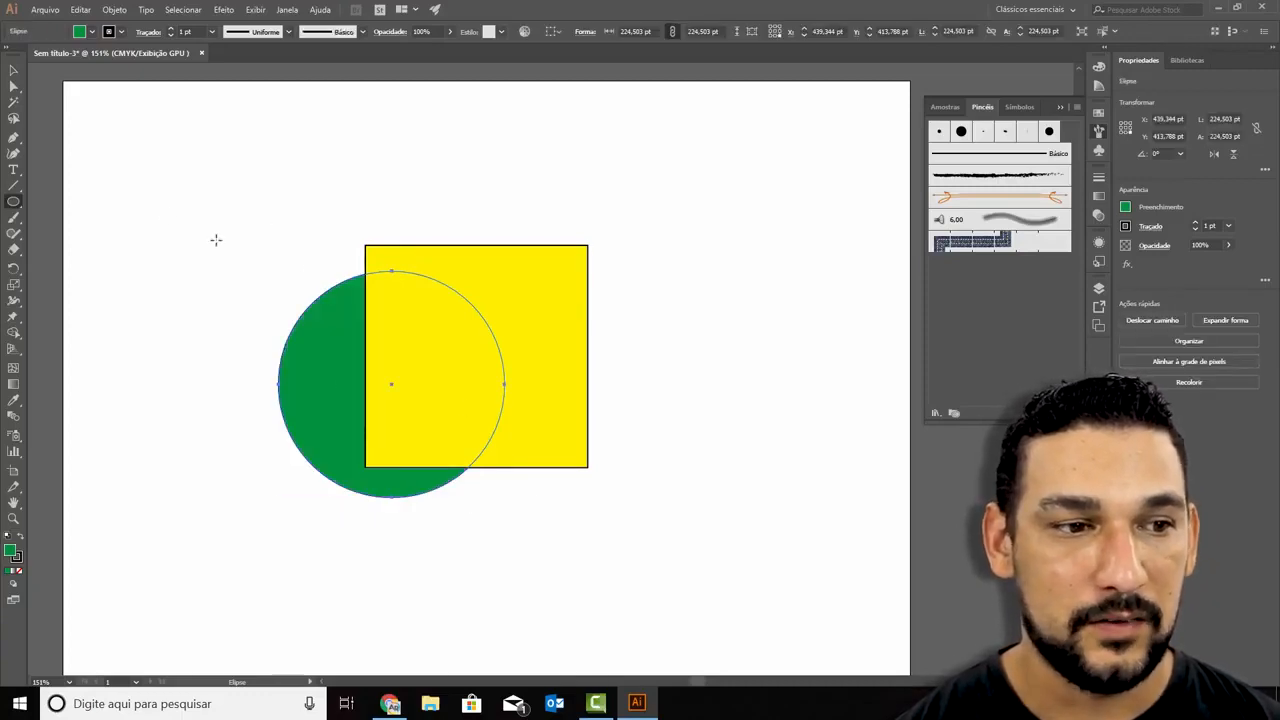
# Draw a square about 203 pt wide behind the green circle, fill it with dark blue and deselect it.
pyautogui.moveTo(18, 205); pyautogui.dragTo(77, 212)
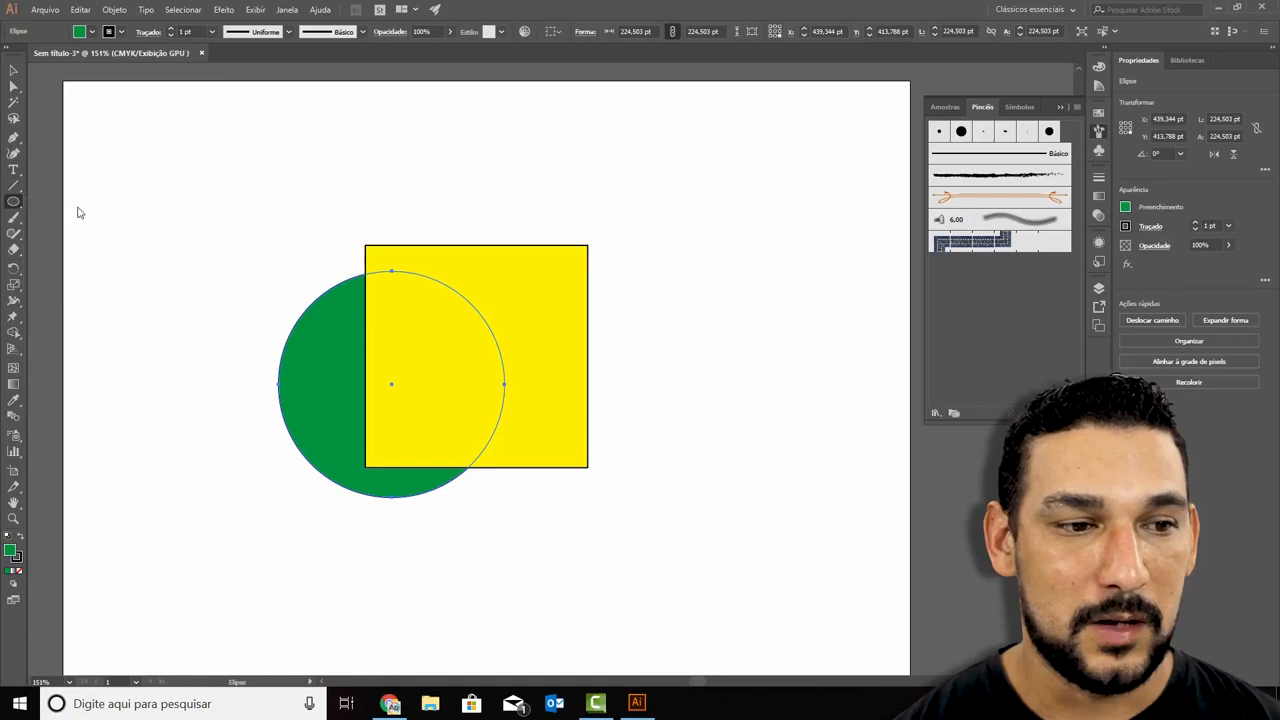
pyautogui.press('m')
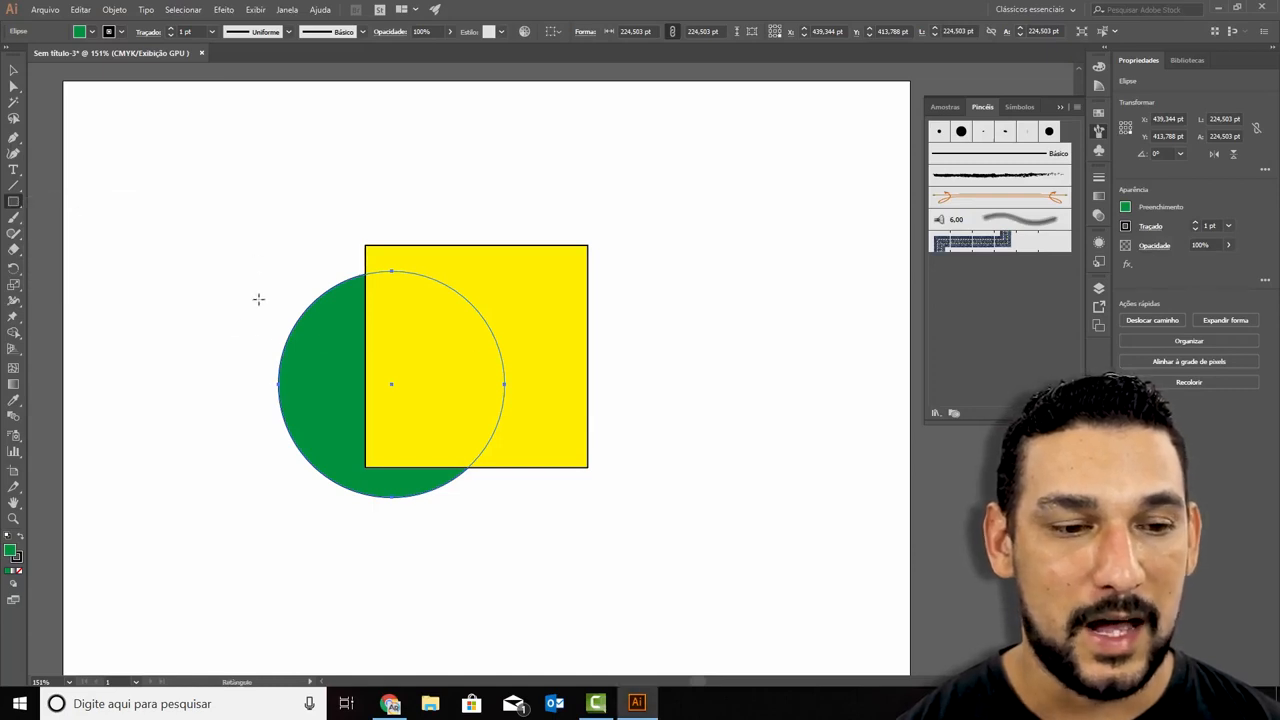
pyautogui.moveTo(225, 281); pyautogui.dragTo(430, 486)
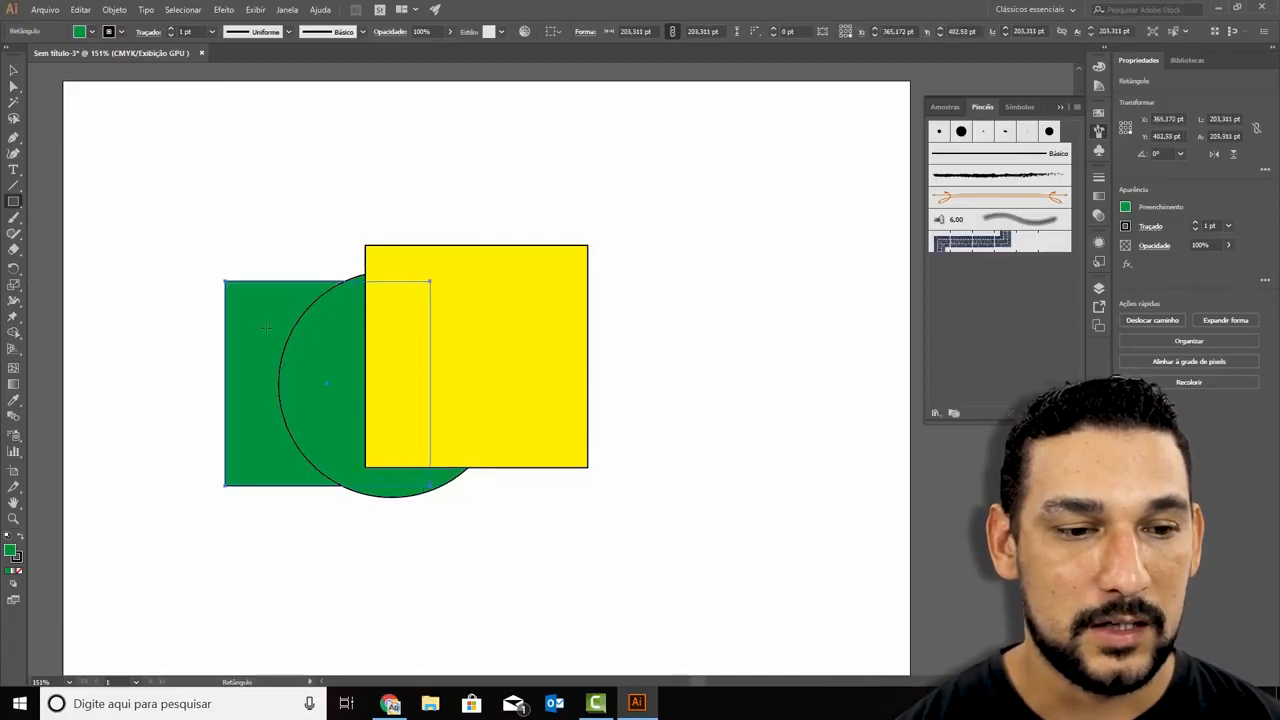
pyautogui.click(91, 32)
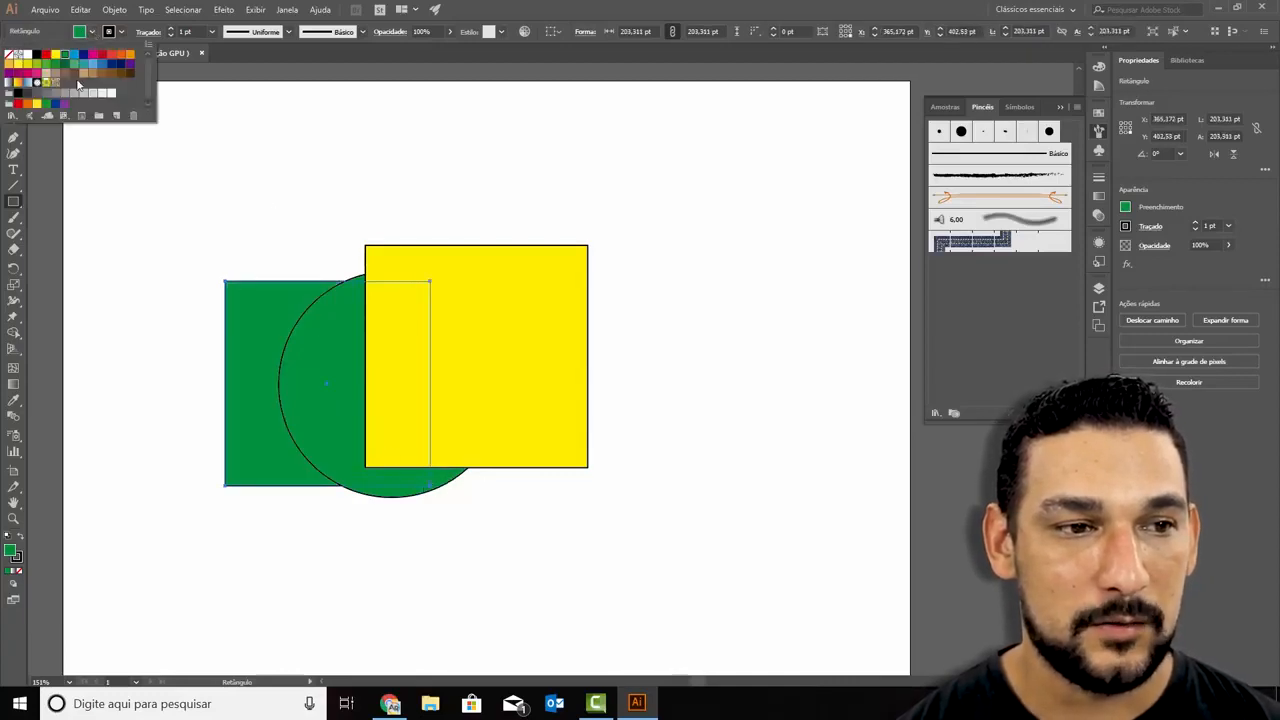
pyautogui.click(91, 63)
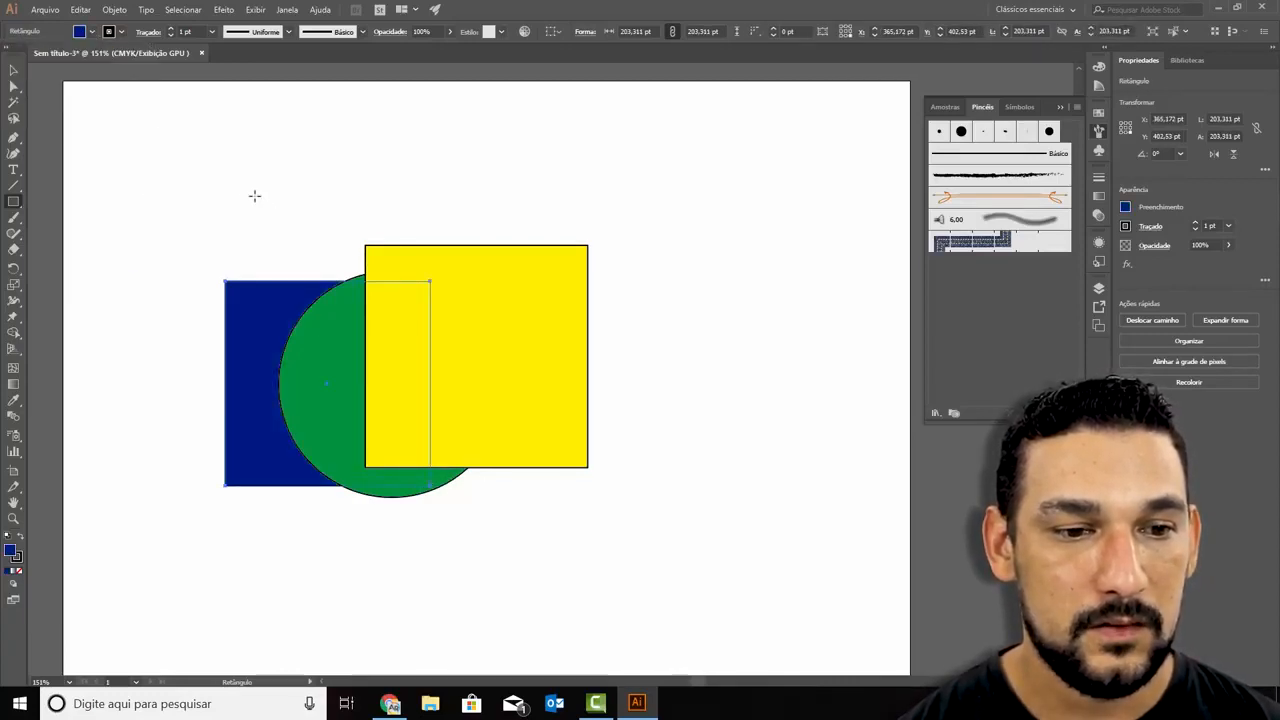
pyautogui.press('v')
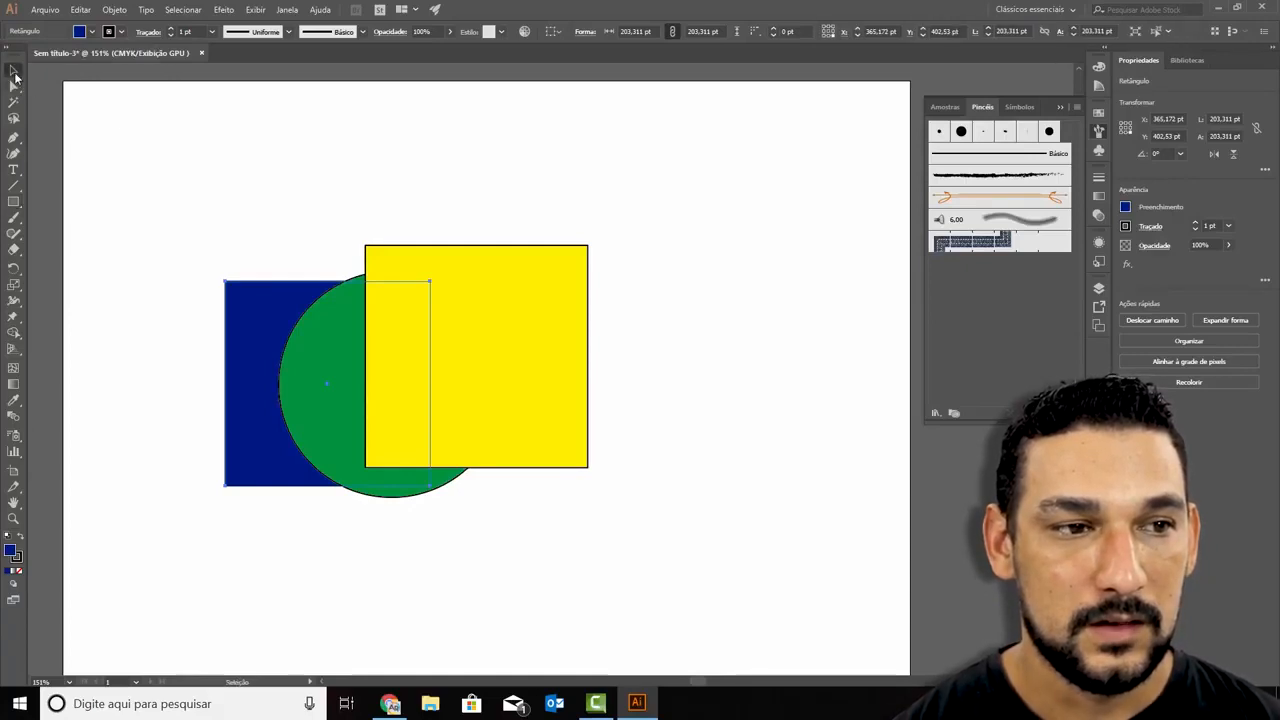
pyautogui.click(237, 174)
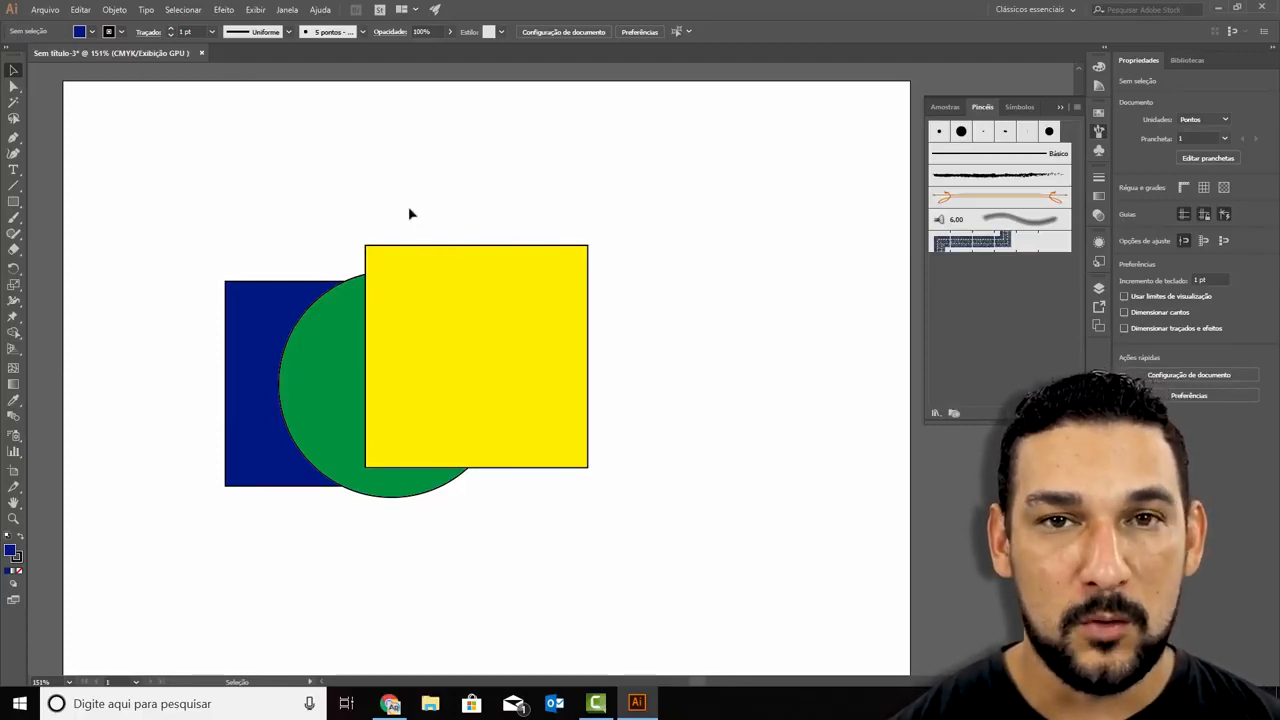
# Delete the blue square and the green circle, leaving only the yellow square.
pyautogui.click(247, 348)
pyautogui.press('Delete')
pyautogui.click(304, 366)
pyautogui.press('Delete')
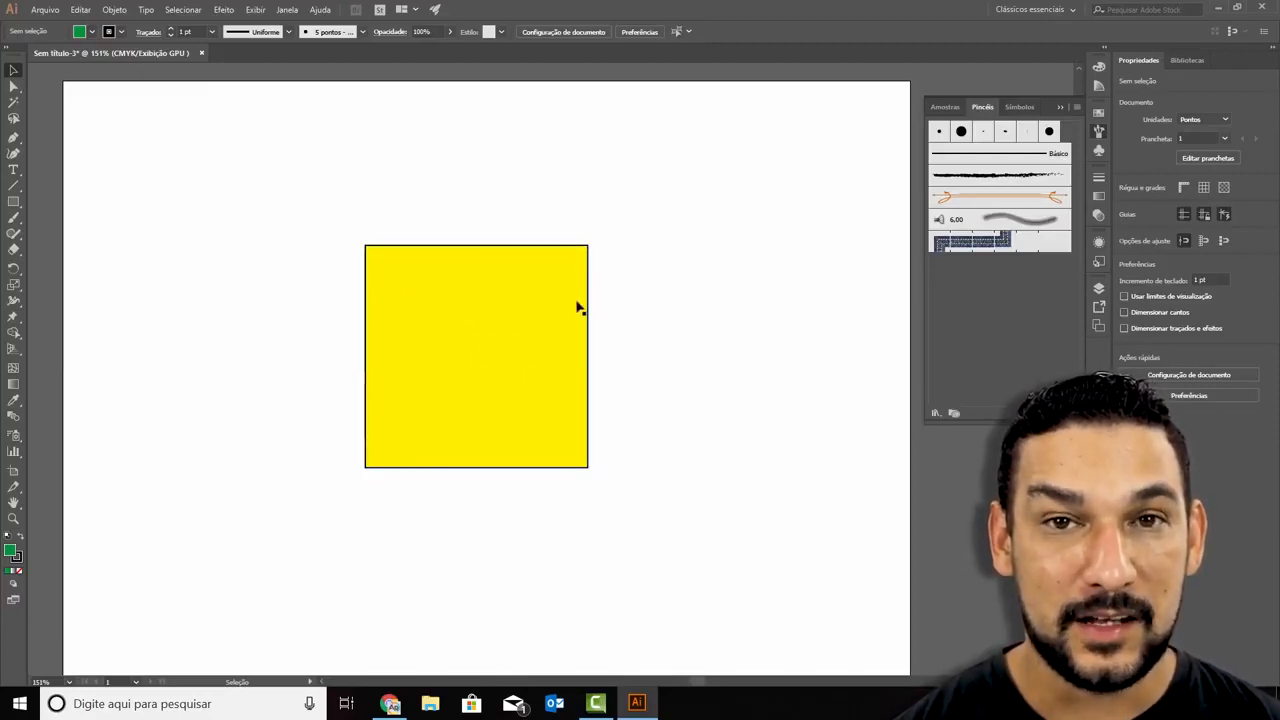
# Enable the Draw Inside mode for the yellow square and draw a circle about 195 pt wide across its lower-left corner.
pyautogui.click(492, 300)
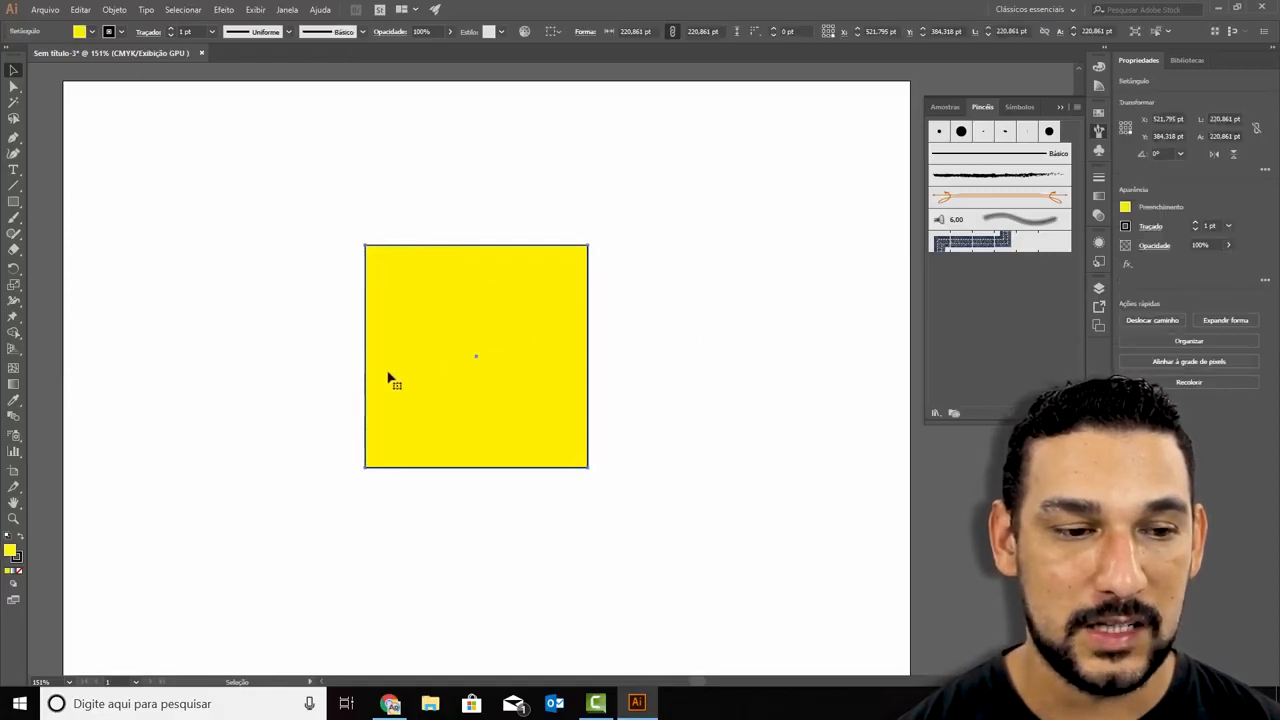
pyautogui.click(15, 587)
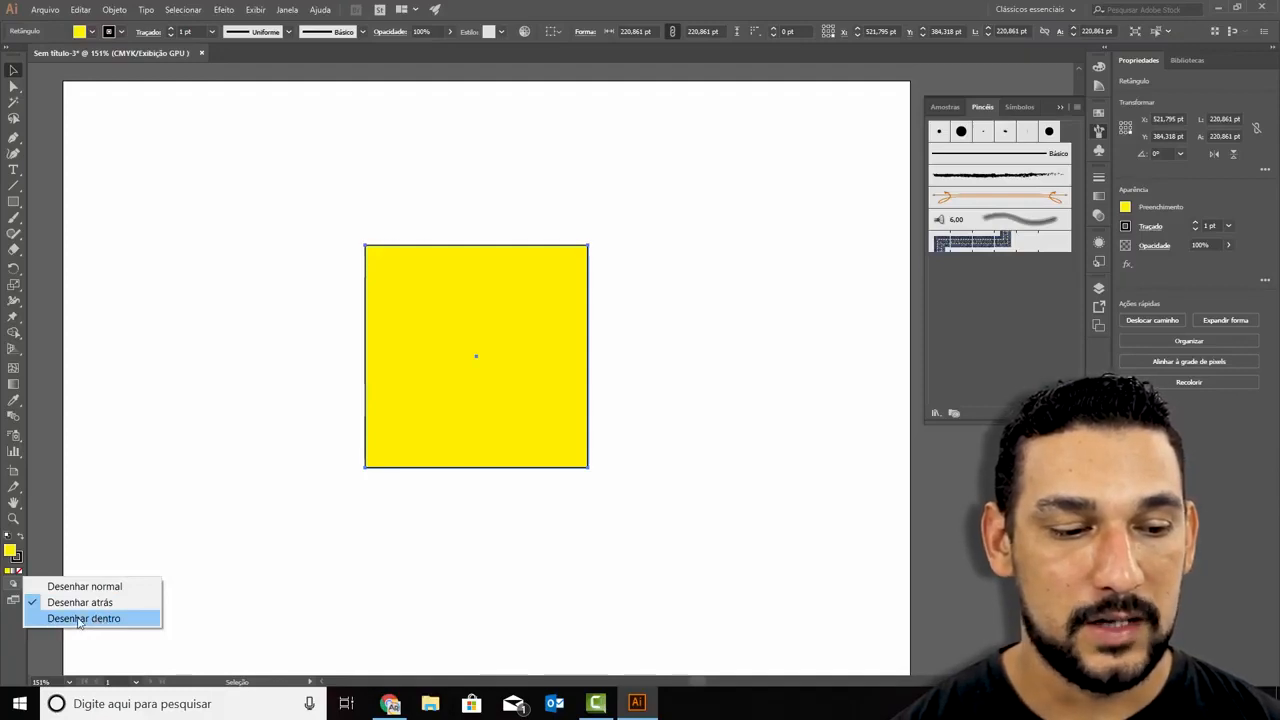
pyautogui.click(80, 622)
pyautogui.moveTo(17, 209); pyautogui.dragTo(103, 241)
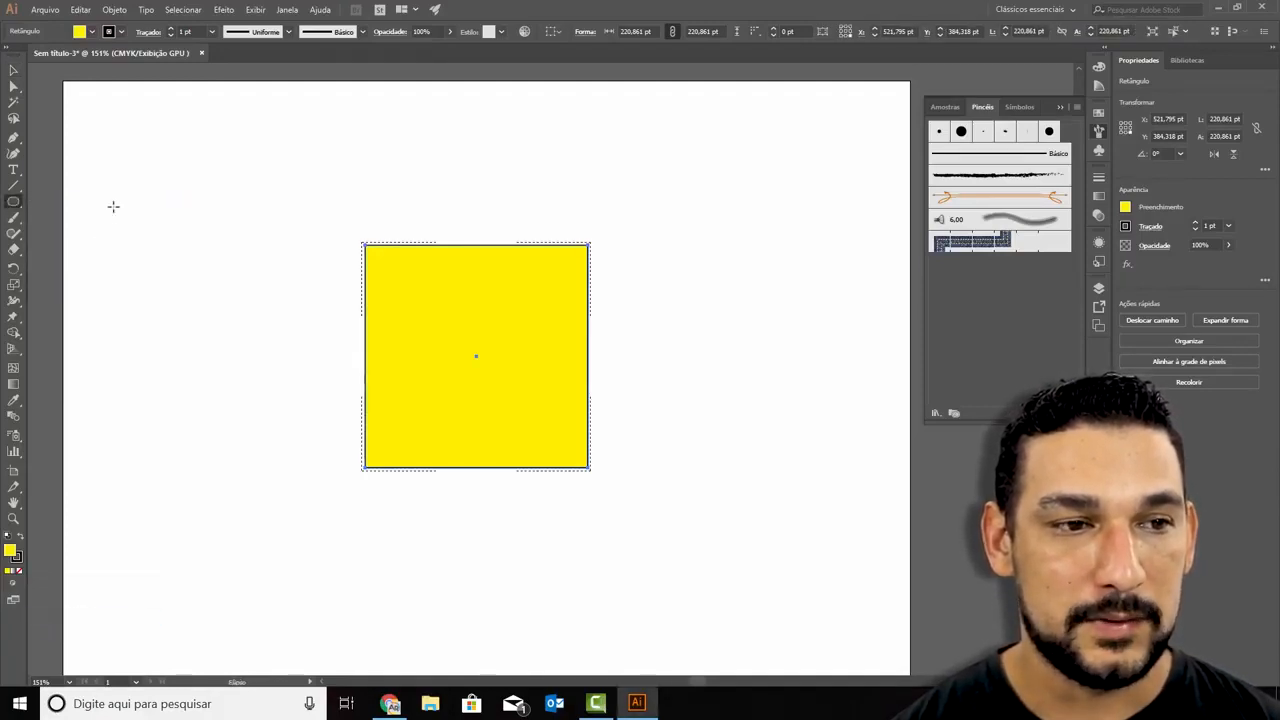
pyautogui.moveTo(341, 312); pyautogui.dragTo(497, 514)
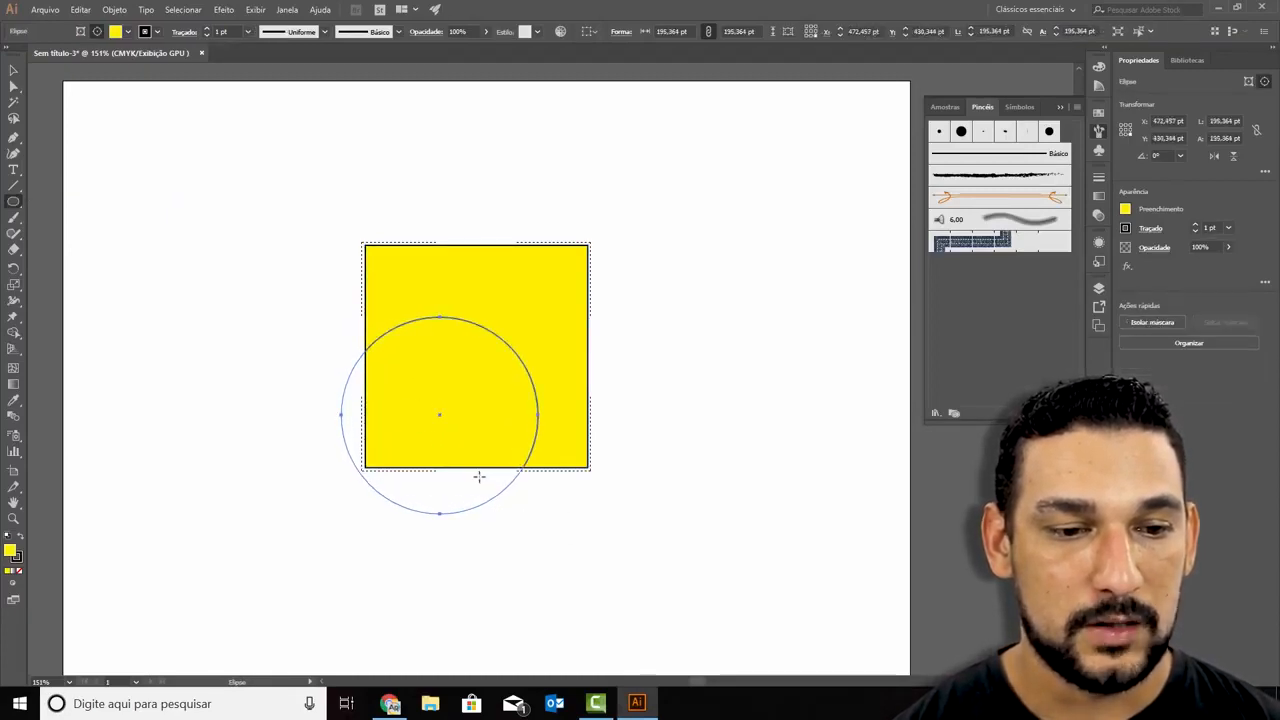
# Fill the circle inside the yellow square with CMYK Magenta.
pyautogui.click(127, 33)
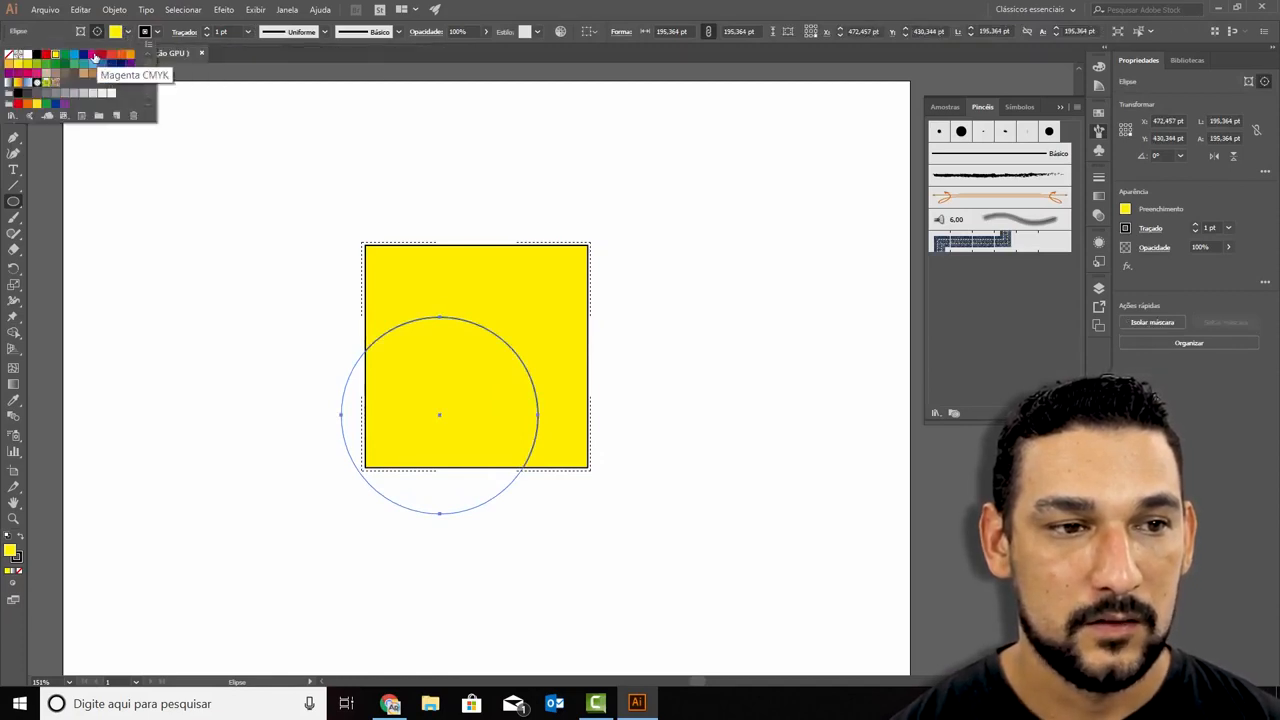
pyautogui.click(93, 55)
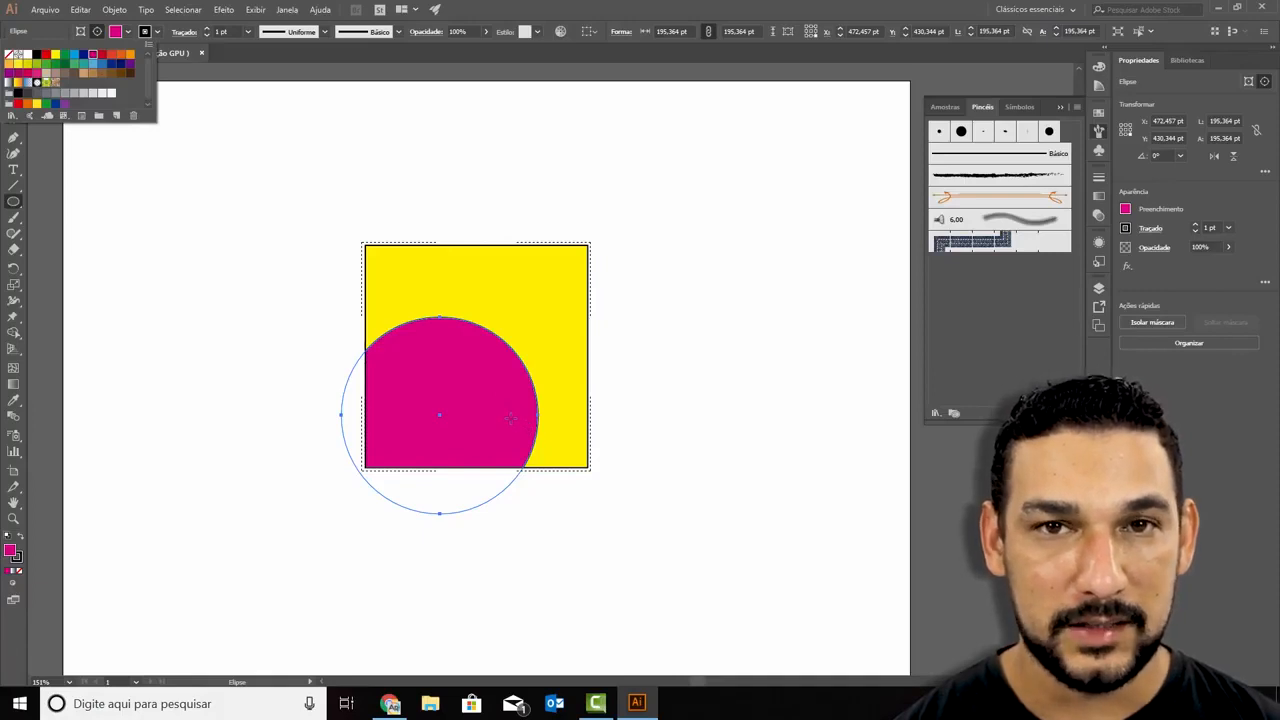
pyautogui.click(240, 171)
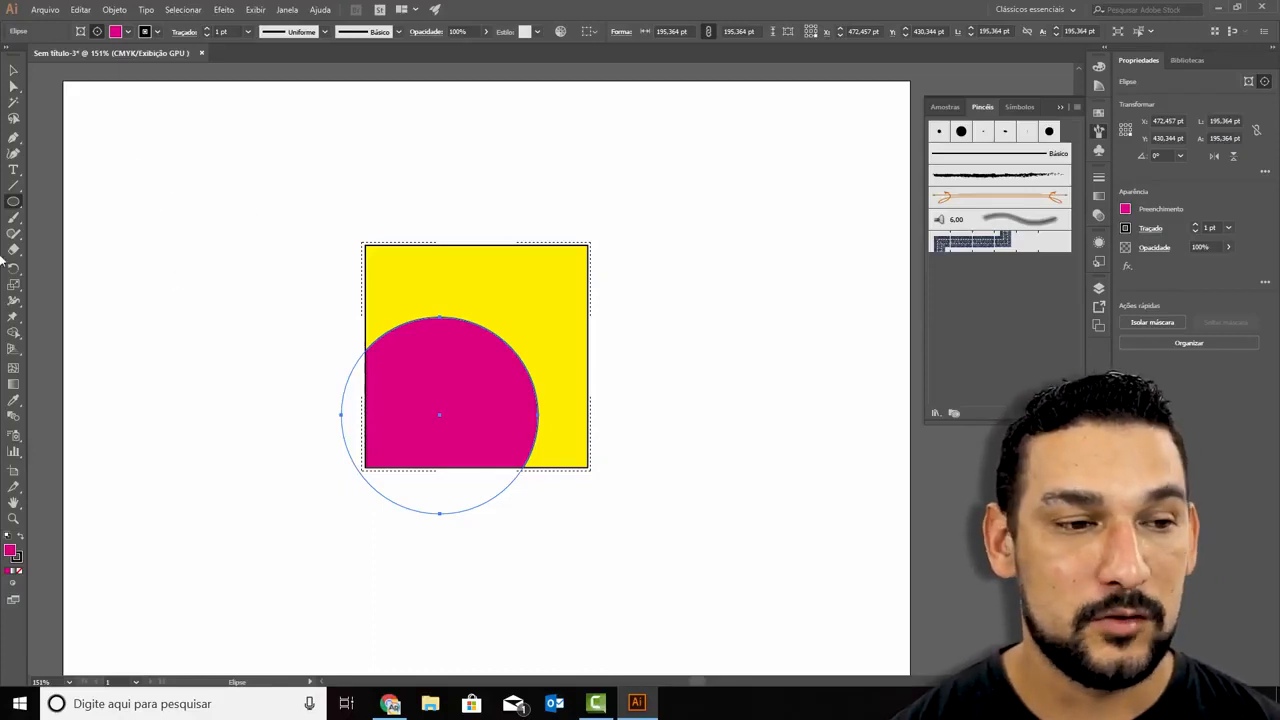
# Undo the magenta circle drawn inside the yellow square and the square's Draw Inside mode.
pyautogui.click(16, 219)
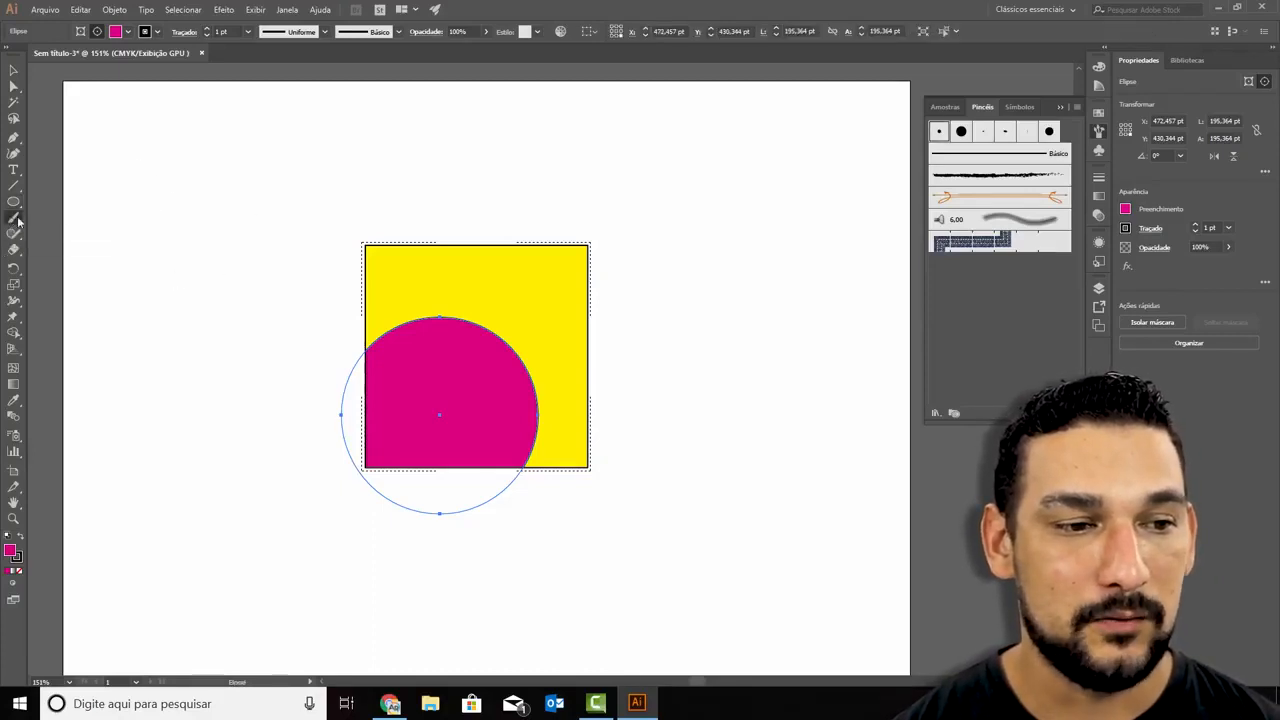
pyautogui.hotkey('ctrl', 'z')
pyautogui.hotkey('ctrl', 'z')
pyautogui.hotkey('ctrl', 'z')
pyautogui.hotkey('ctrl', 'z')
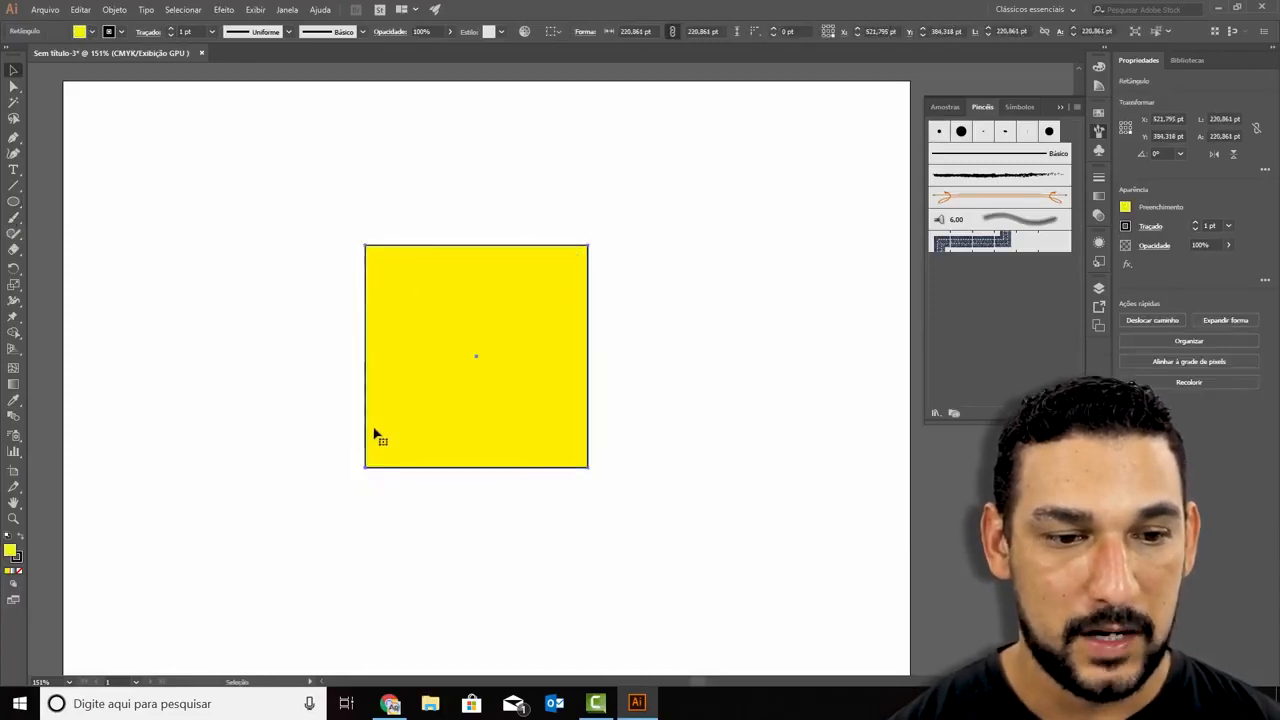
# Deselect the yellow square and set the drawing mode to Draw Normal.
pyautogui.hotkey('ctrl', 'shift', 'a')
pyautogui.click(17, 590)
pyautogui.click(60, 582)
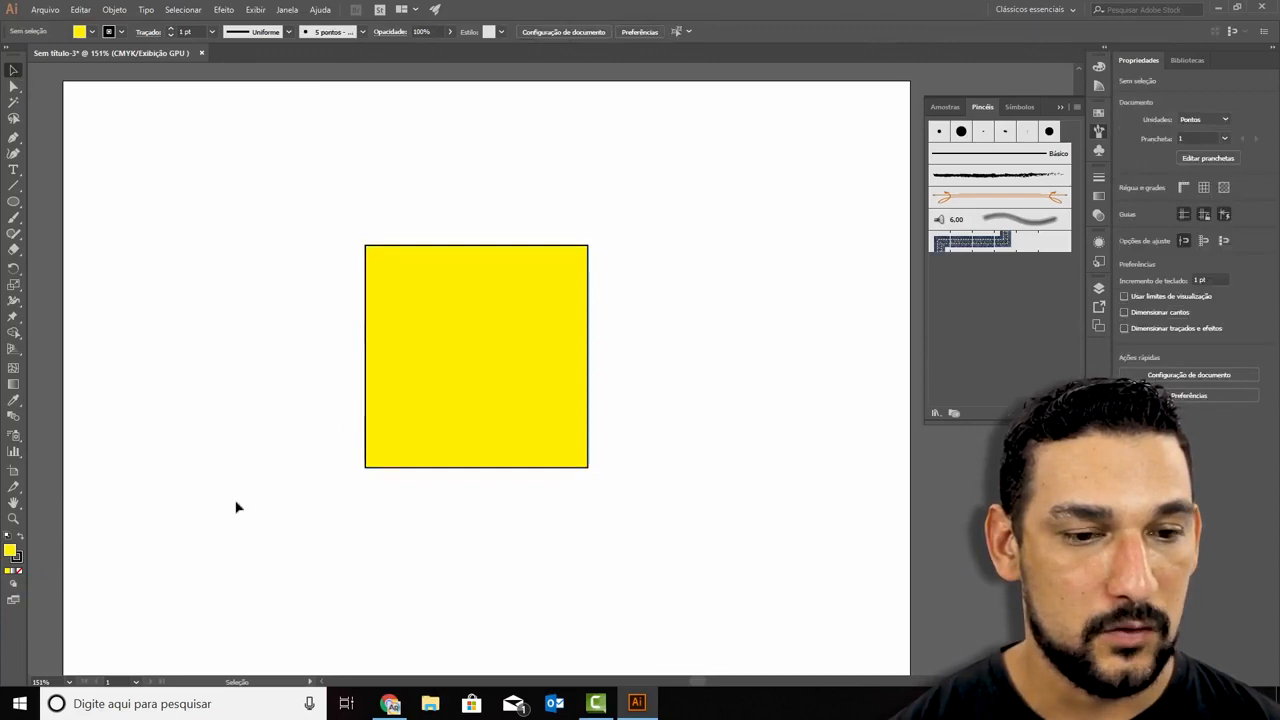
# Set up the Paintbrush tool with the rough charcoal-style art brush and a 4 pt stroke.
pyautogui.click(13, 220)
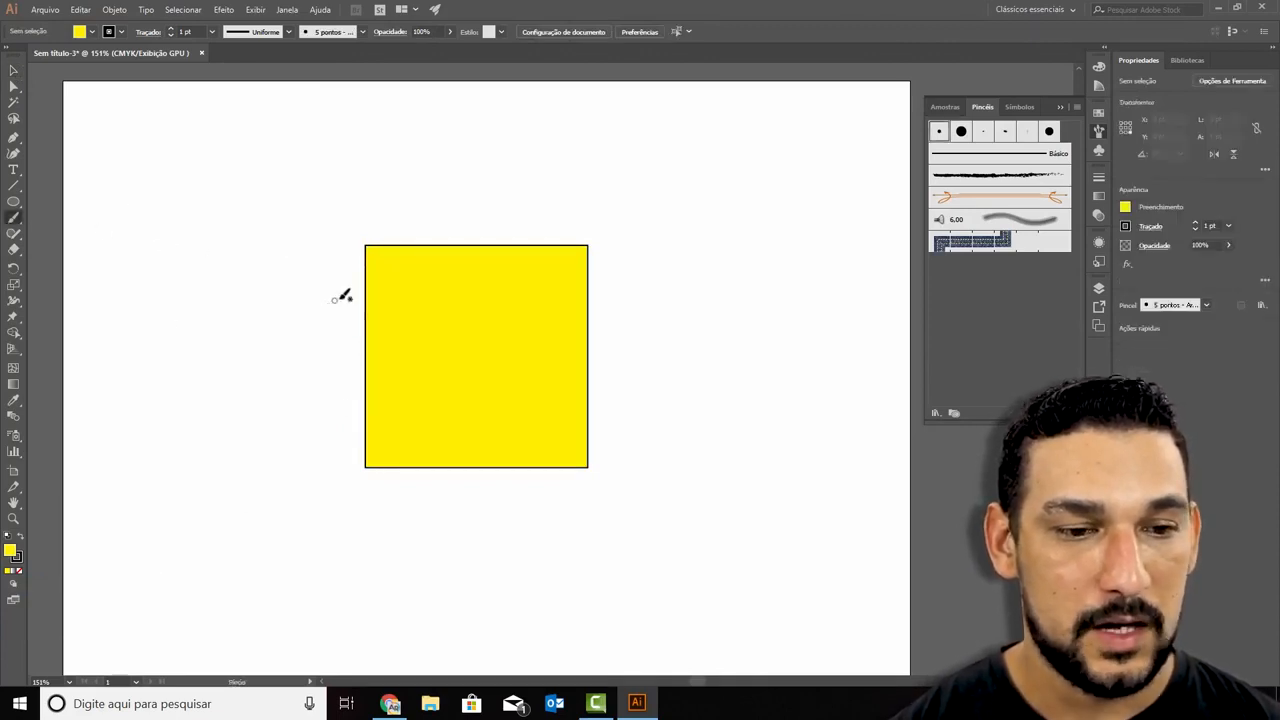
pyautogui.click(988, 178)
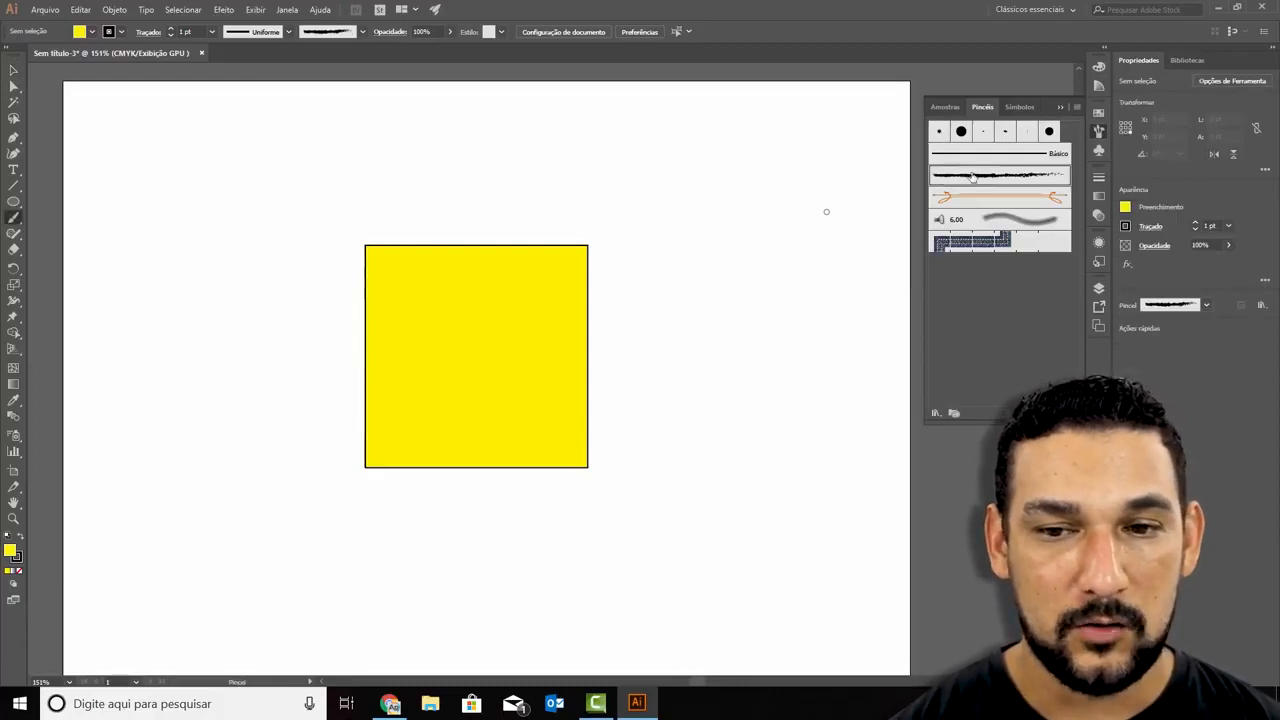
pyautogui.click(212, 32)
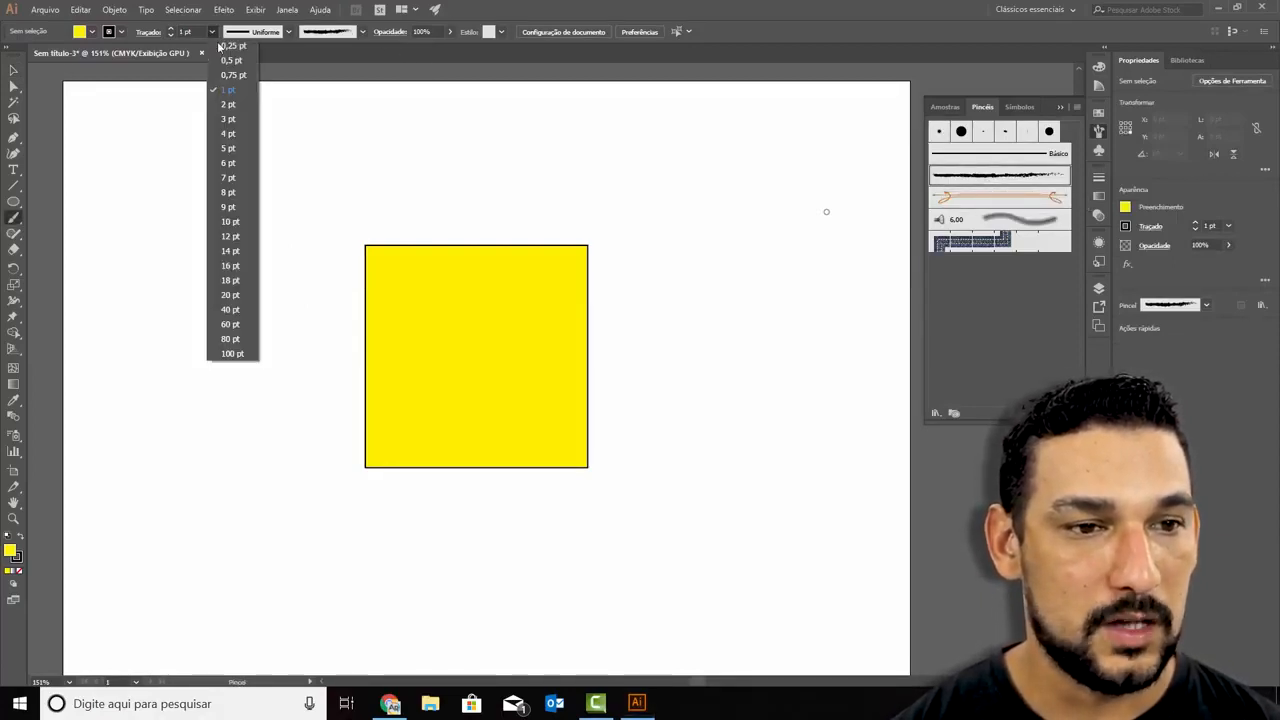
pyautogui.click(237, 134)
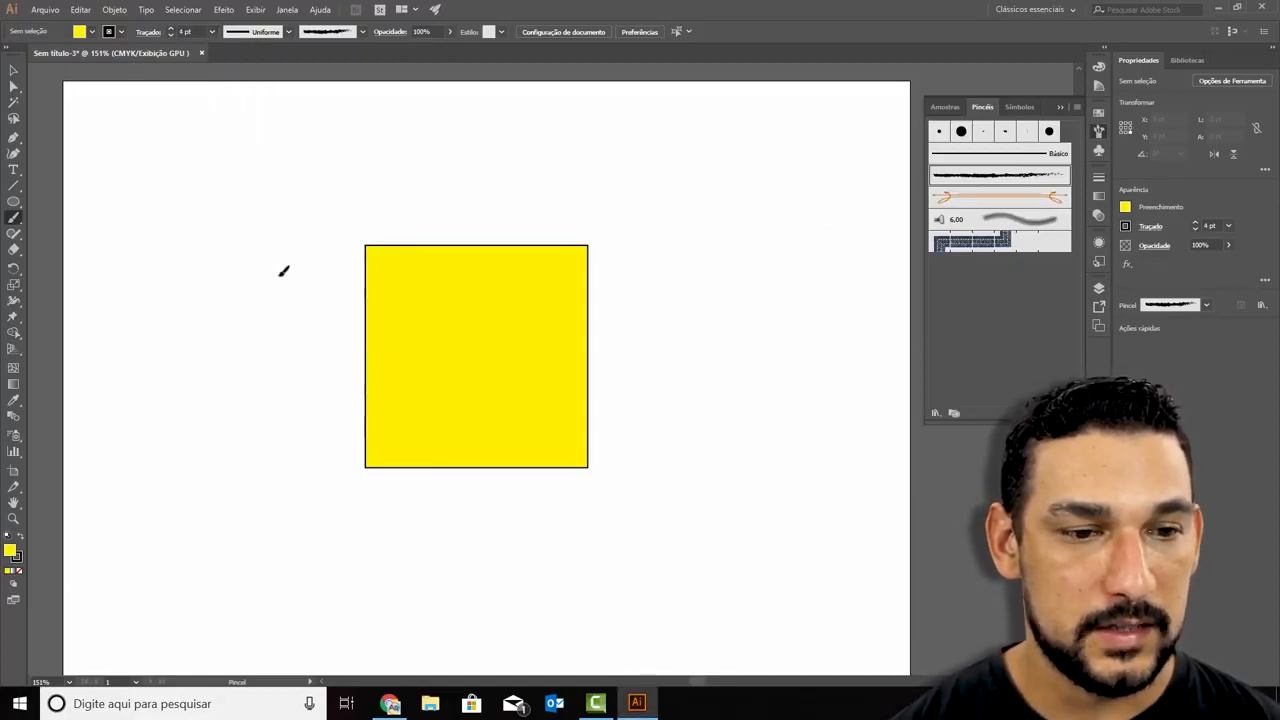
# Paint a black zigzag brush stroke across the front of the yellow square, and undo it.
pyautogui.moveTo(549, 321); pyautogui.dragTo(635, 405)
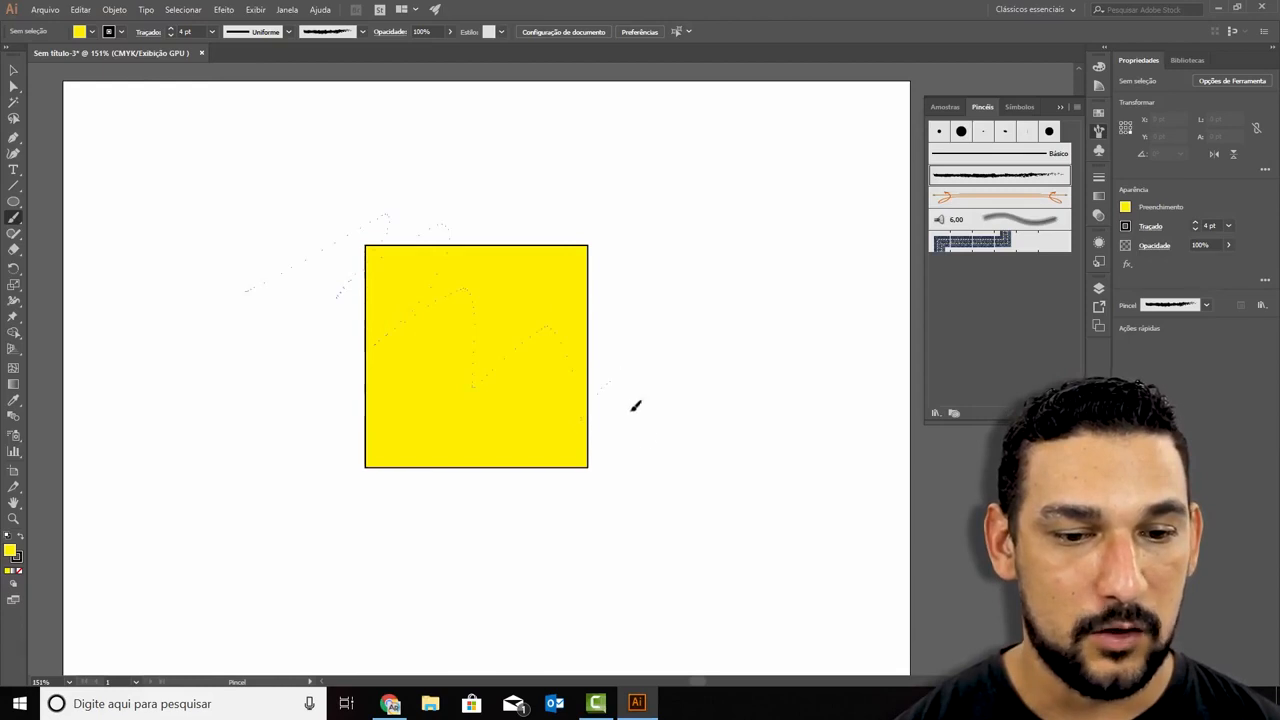
pyautogui.moveTo(769, 419); pyautogui.dragTo(771, 417)
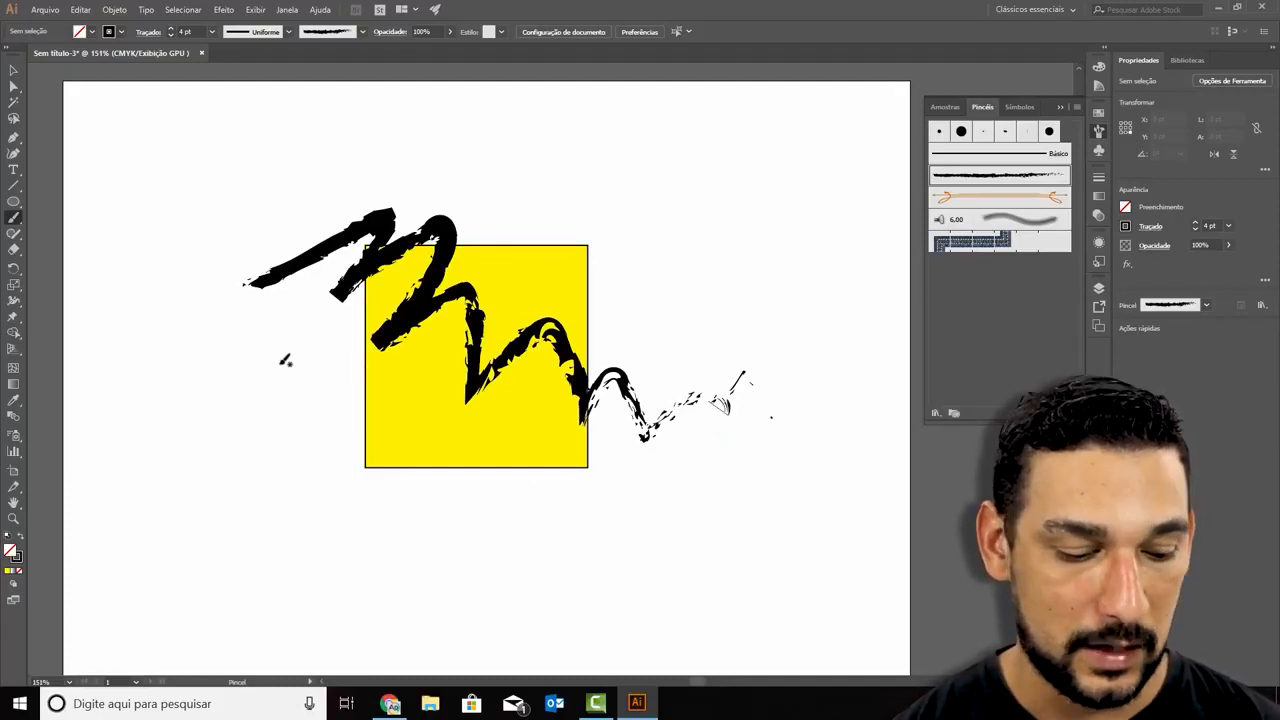
pyautogui.hotkey('ctrl', 'z')
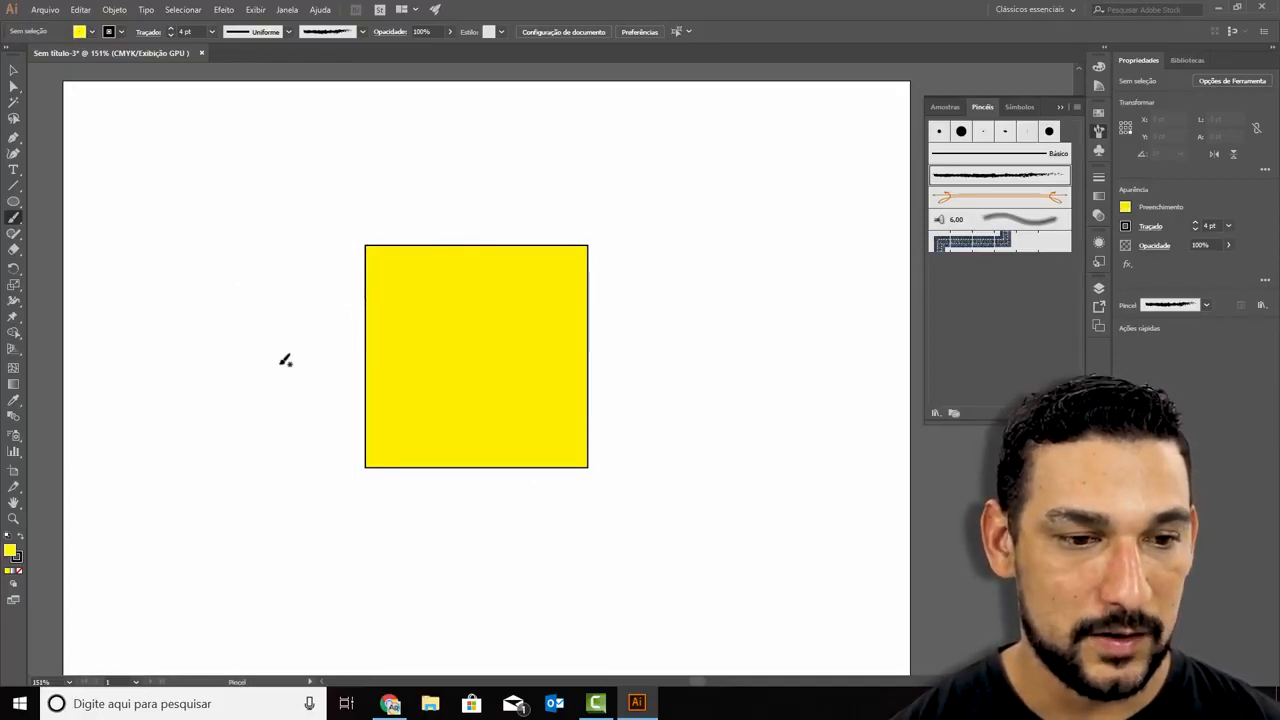
# Enable the Draw Behind mode, paint a zigzag brush stroke behind the yellow square, and undo the stroke.
pyautogui.click(14, 585)
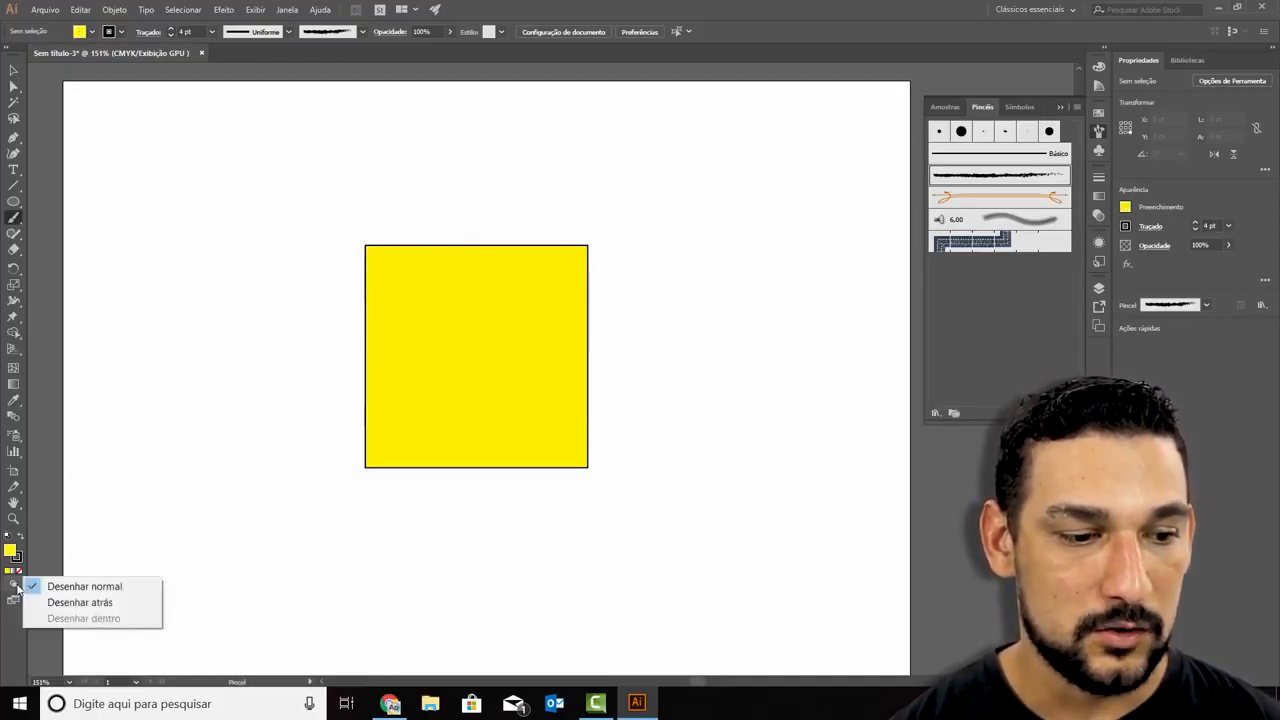
pyautogui.click(110, 603)
pyautogui.moveTo(277, 292)
pyautogui.mouseDown()
pyautogui.moveTo(343, 211)
pyautogui.moveTo(357, 308)
pyautogui.mouseUp()
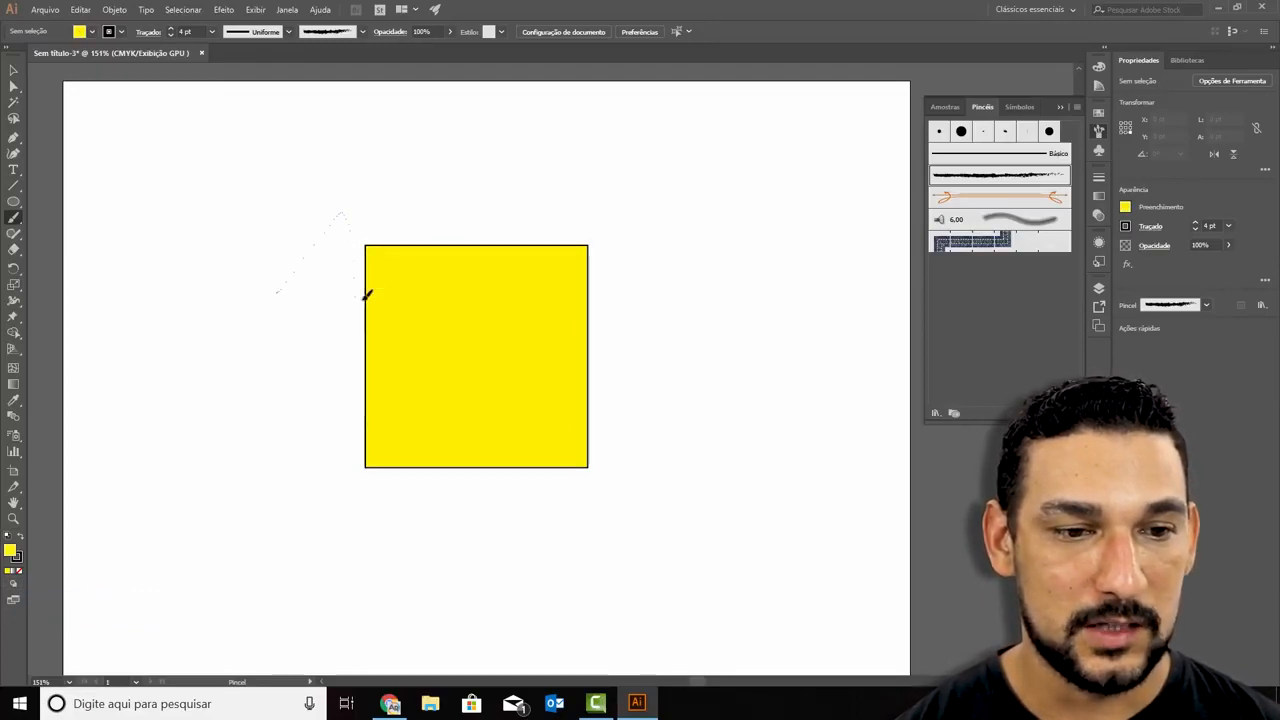
pyautogui.moveTo(642, 378); pyautogui.dragTo(700, 368)
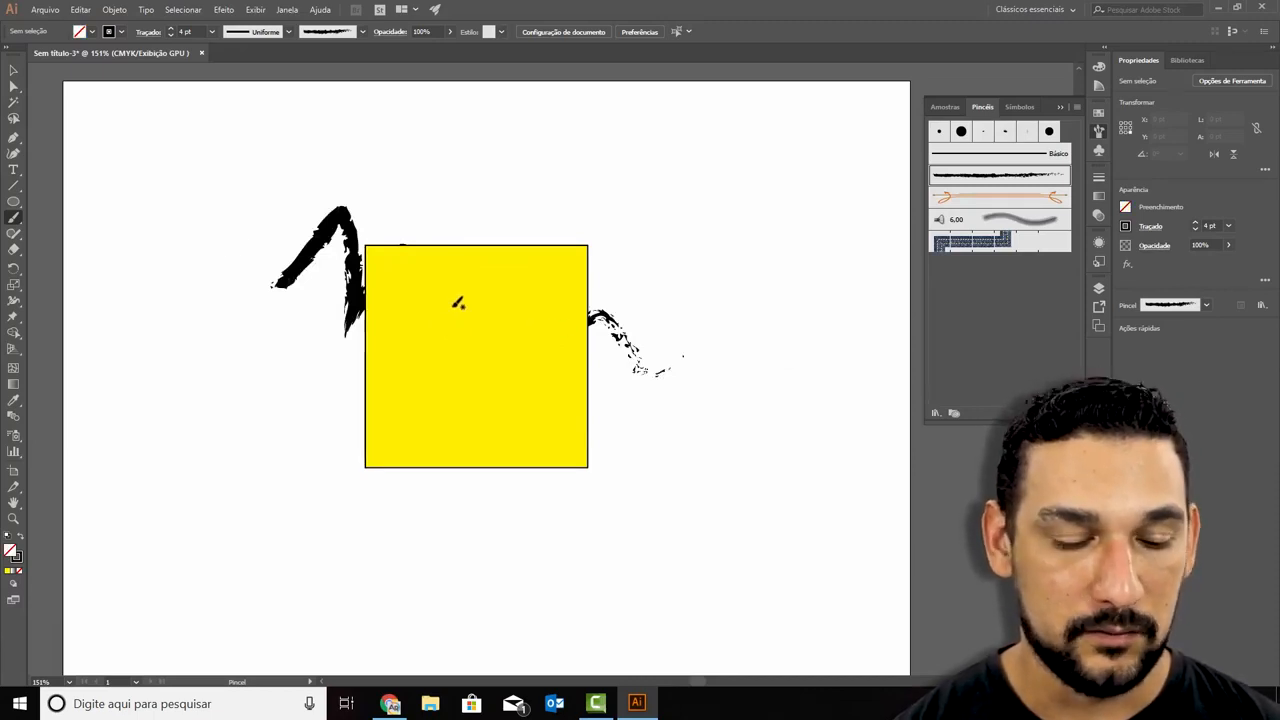
pyautogui.hotkey('ctrl', 'z')
pyautogui.hotkey('ctrl', 'z')
# Select the yellow square and enable the Draw Inside mode for it.
pyautogui.click(13, 71)
pyautogui.click(457, 346)
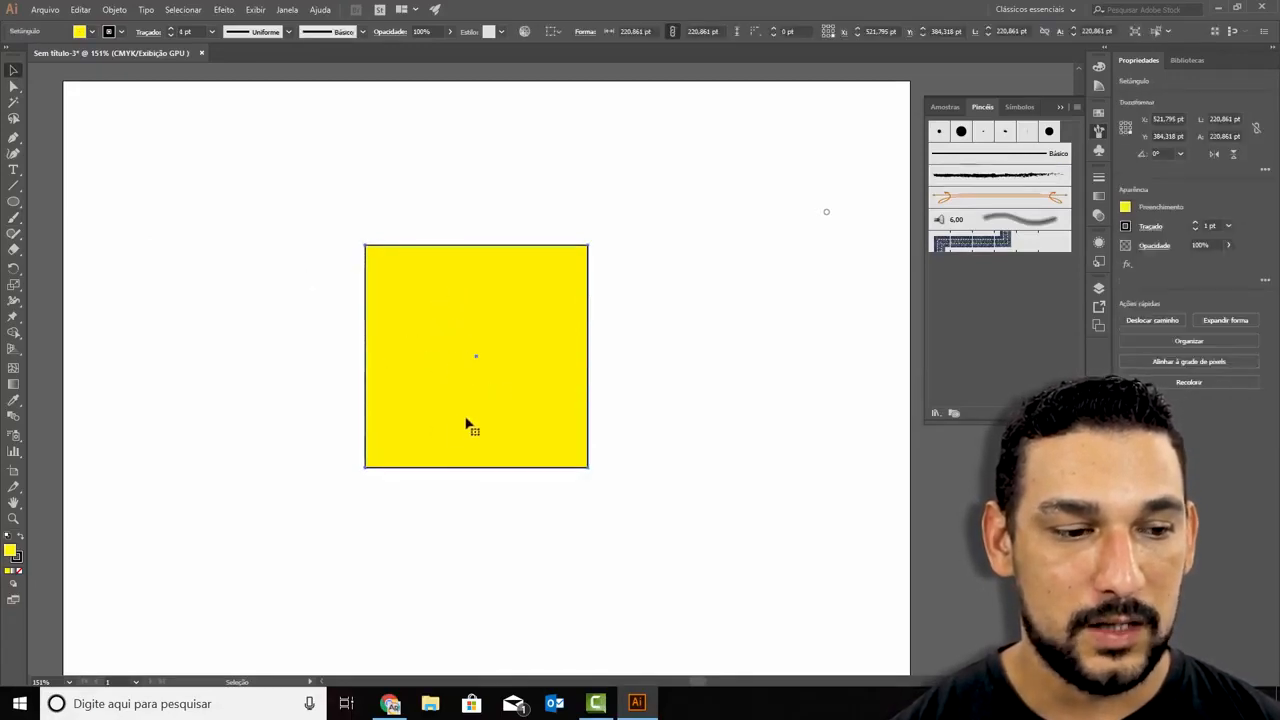
pyautogui.click(13, 584)
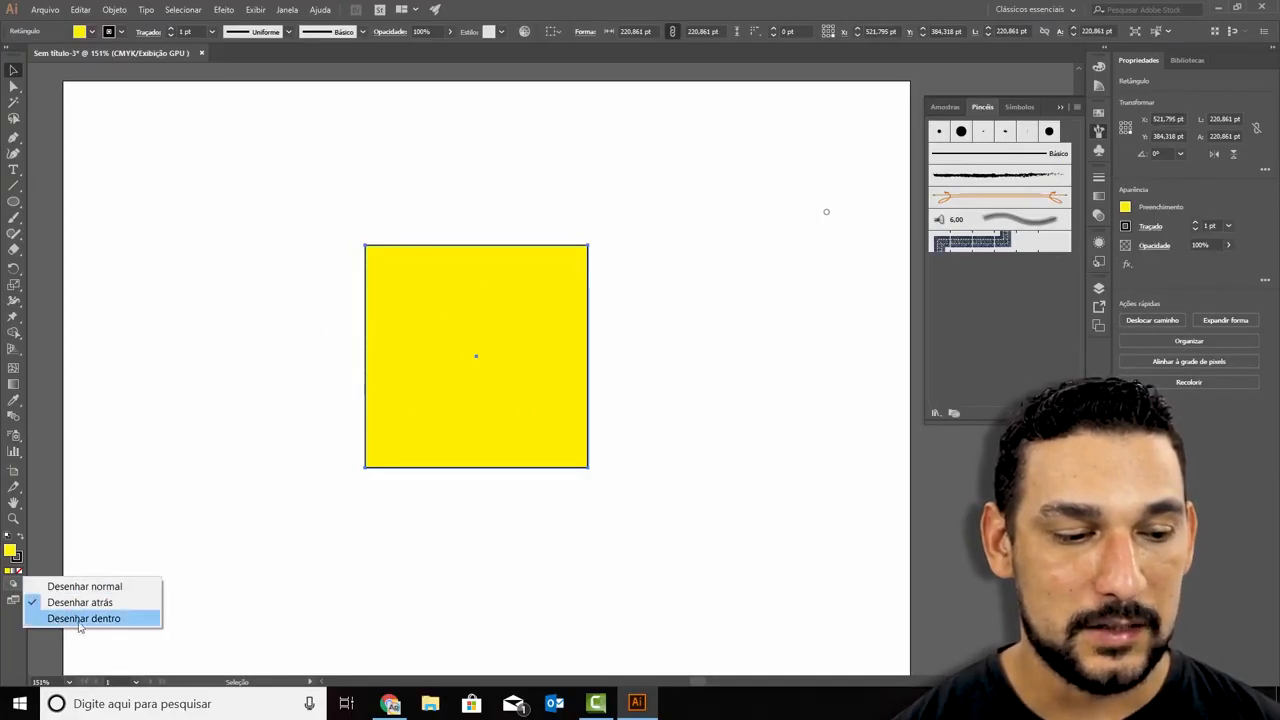
pyautogui.click(128, 622)
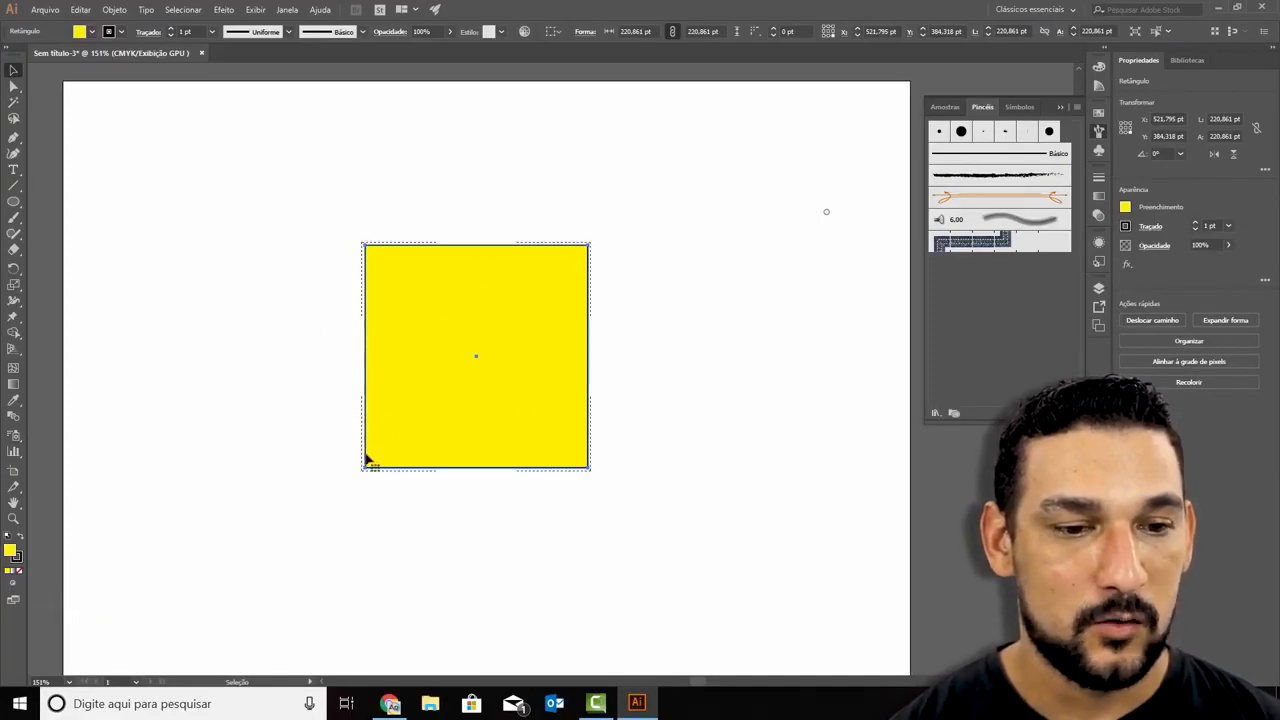
# Paint wavy charcoal-style brush strokes across the yellow square in Draw Inside mode, and undo them.
pyautogui.click(12, 218)
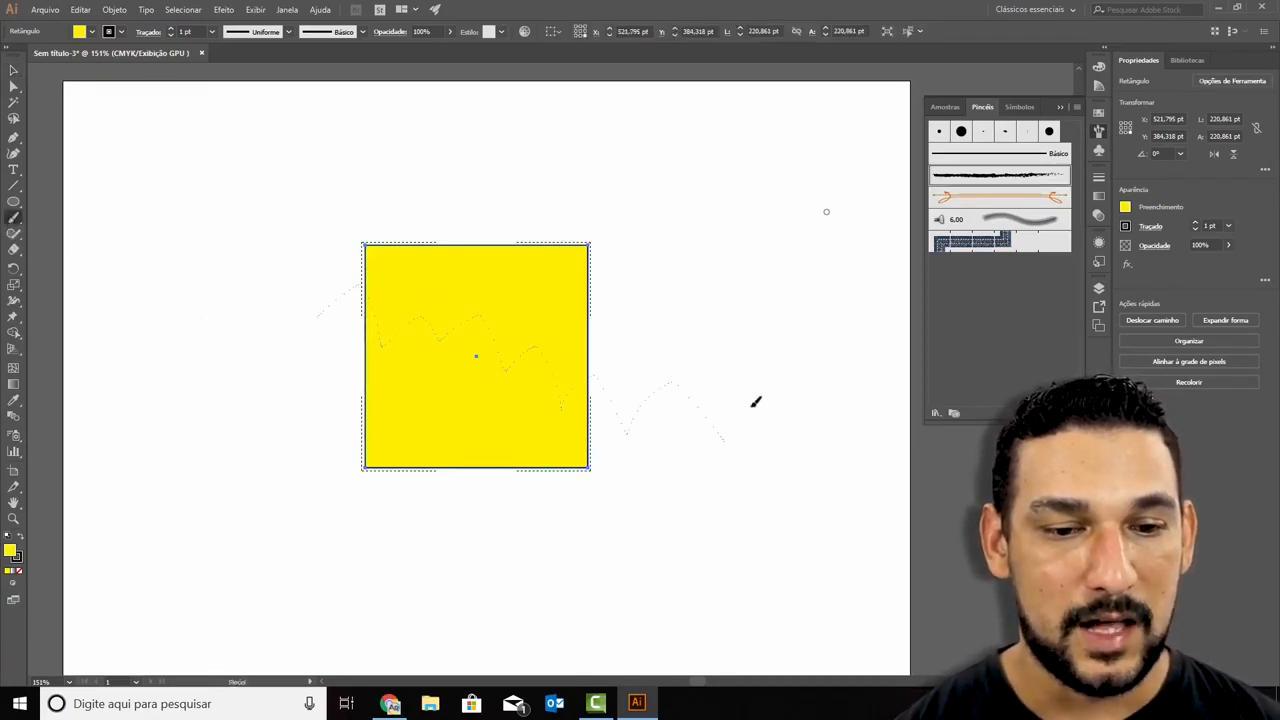
pyautogui.moveTo(756, 401); pyautogui.dragTo(800, 419)
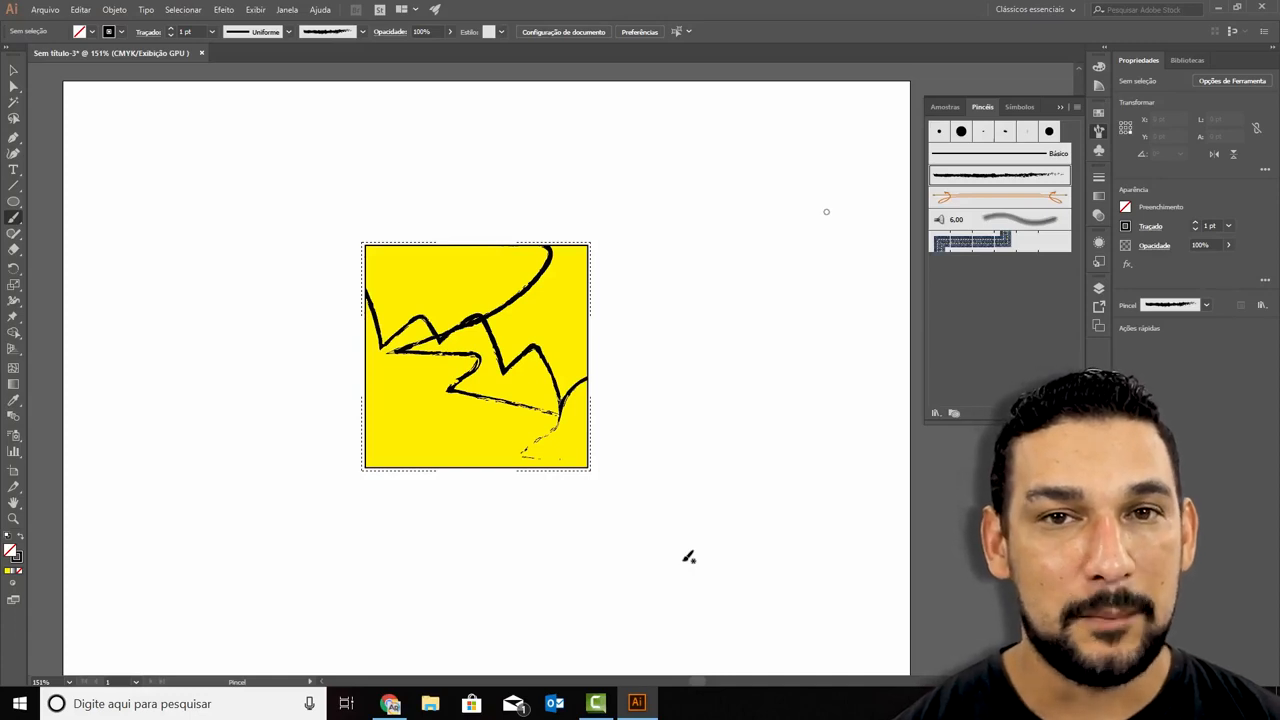
pyautogui.press('ctrl')
pyautogui.hotkey('ctrl', 'z')
pyautogui.hotkey('ctrl', 'z')
pyautogui.hotkey('ctrl', 'z')
pyautogui.hotkey('ctrl', 'z')
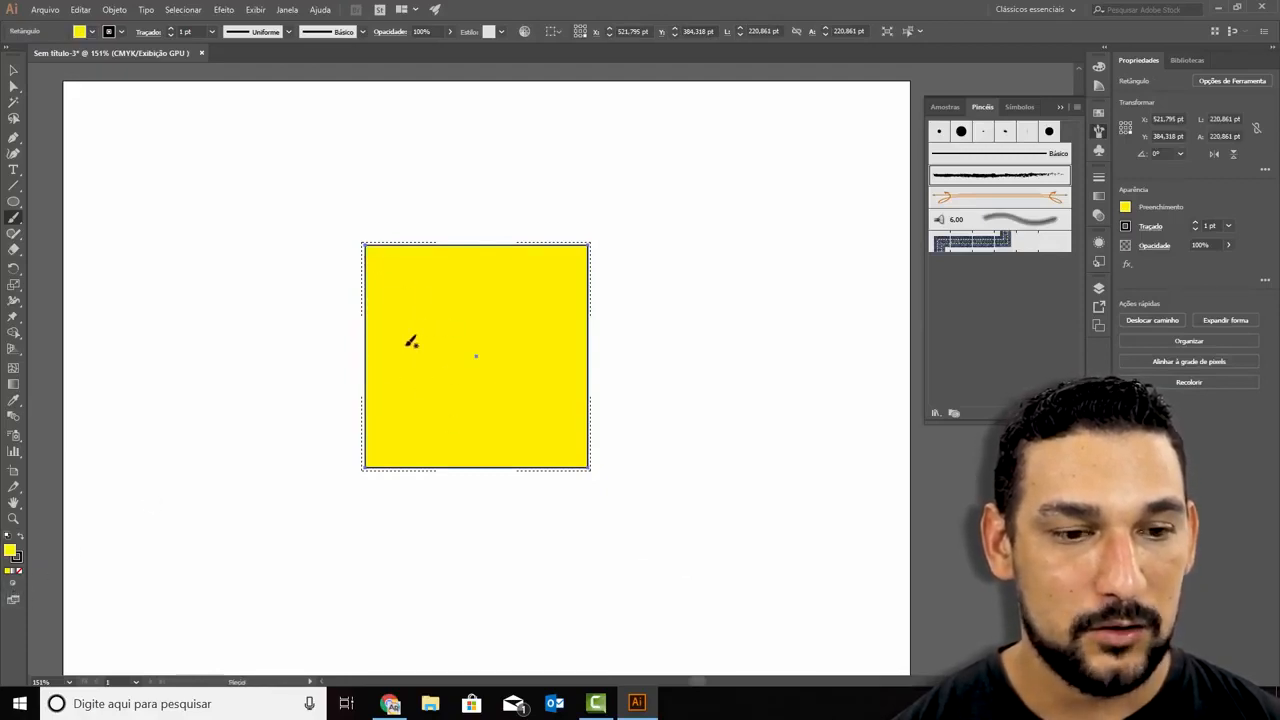
# Place the Mickey Mouse PNG inside the yellow square, about 182 pt wide and 301 pt high, and shift it about 24 pt to the right.
pyautogui.click(50, 10)
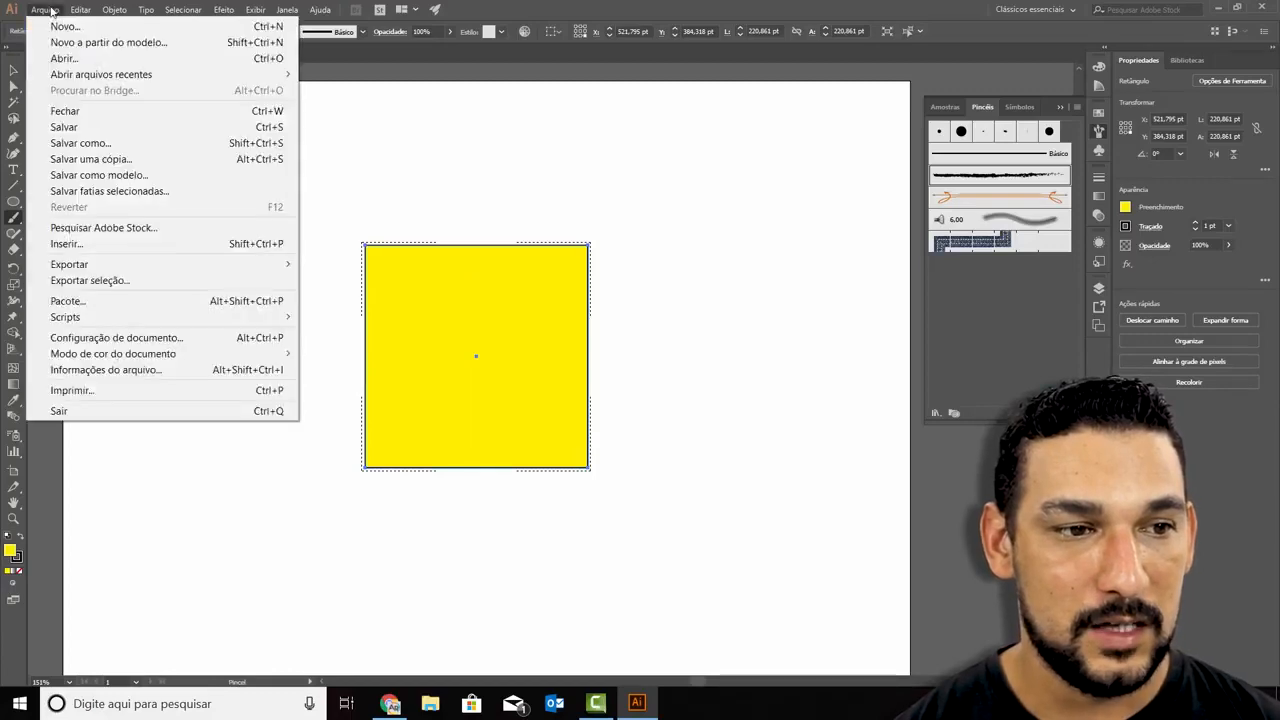
pyautogui.click(93, 245)
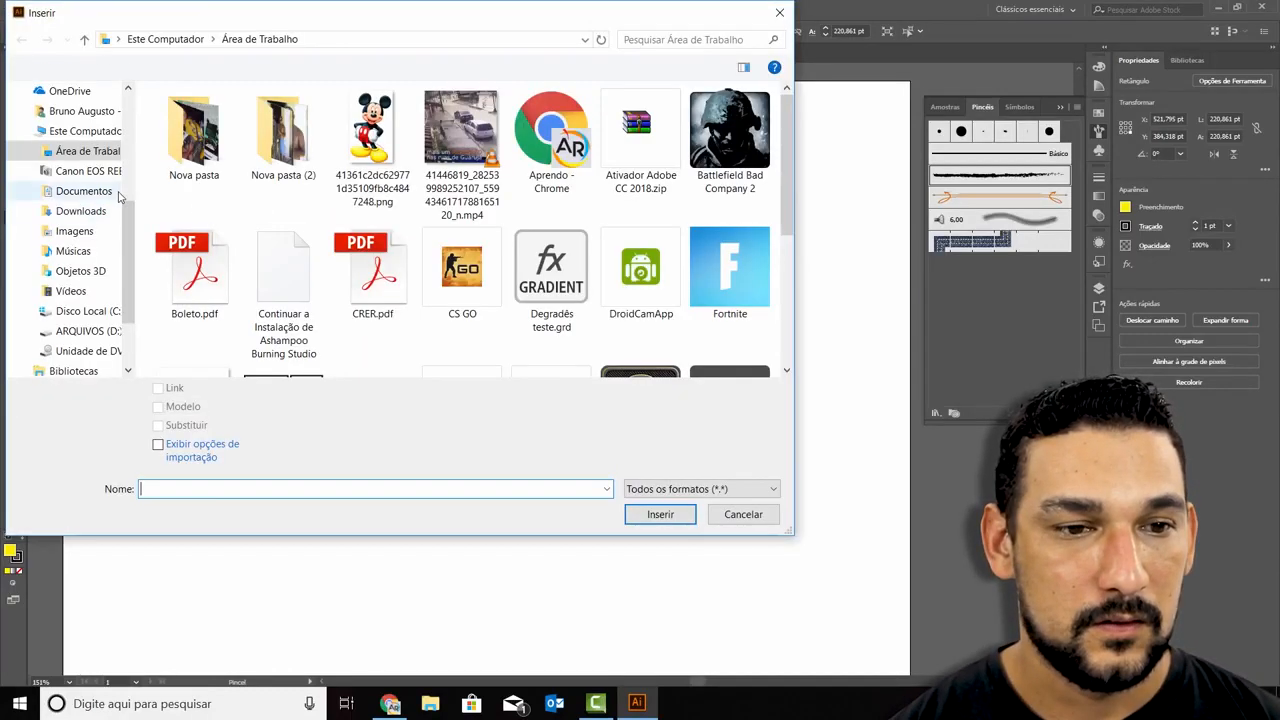
pyautogui.click(385, 118)
pyautogui.click(660, 514)
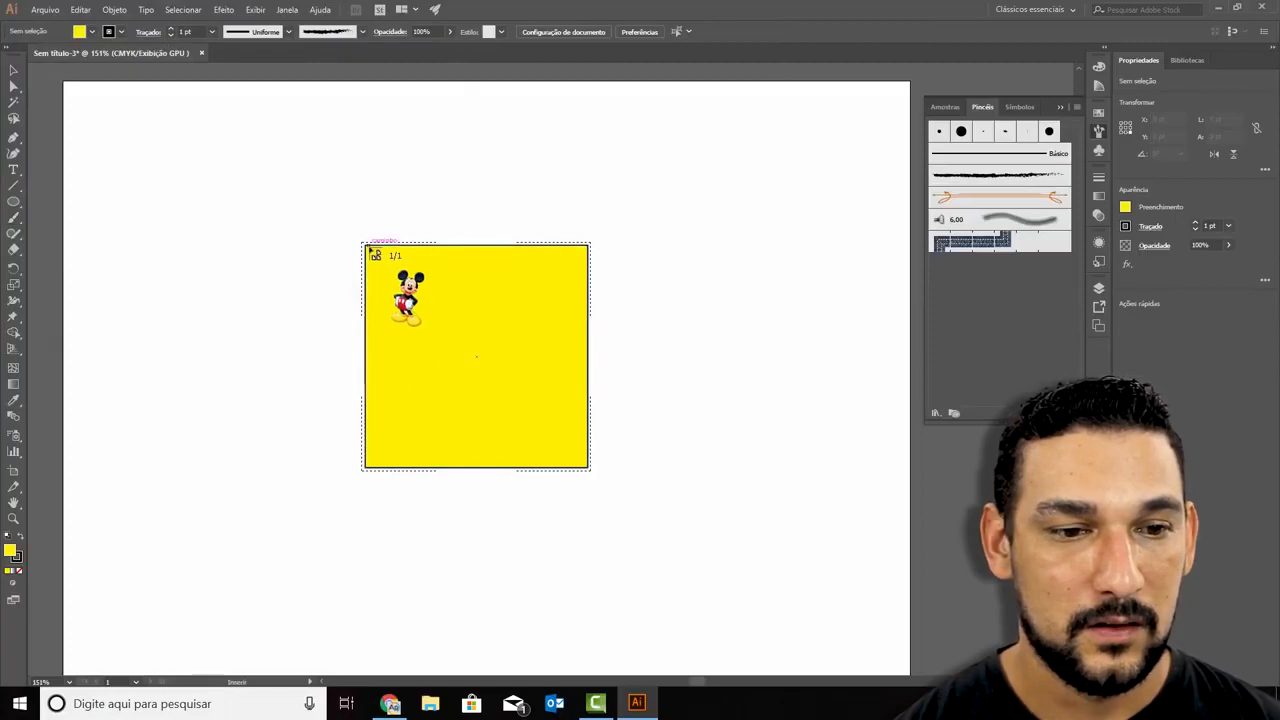
pyautogui.moveTo(357, 225); pyautogui.dragTo(576, 516)
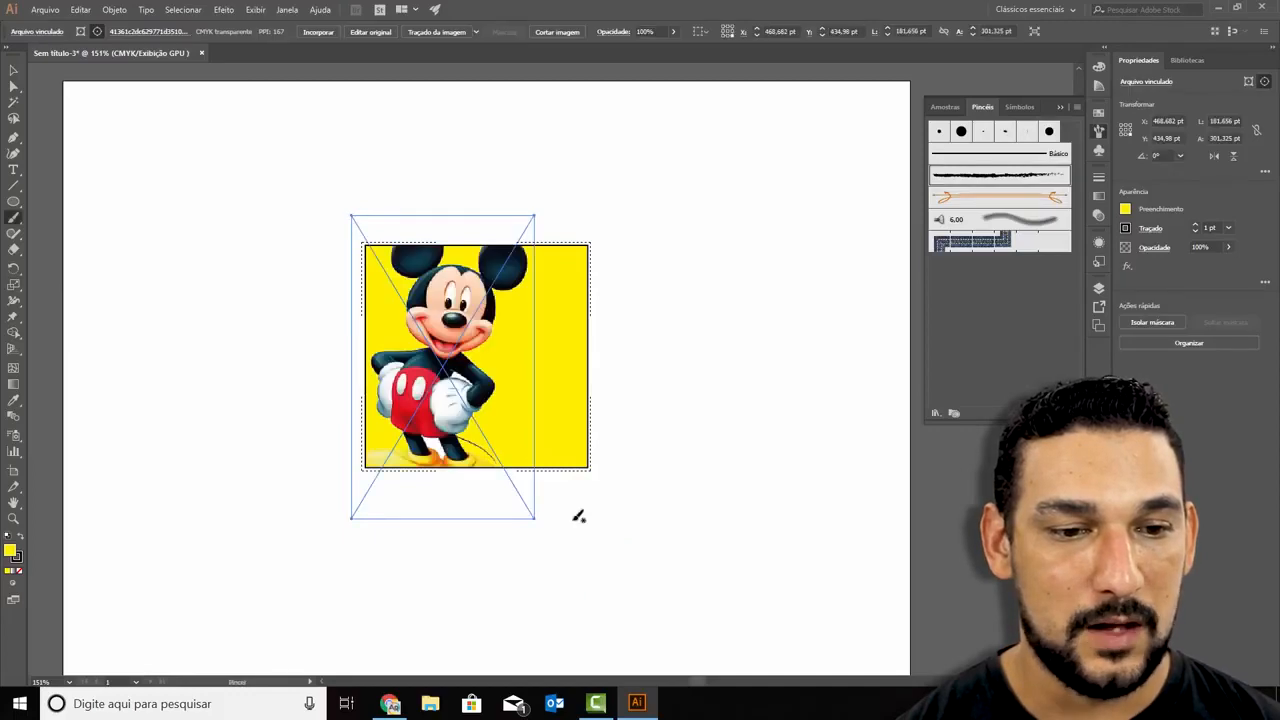
pyautogui.press('v')
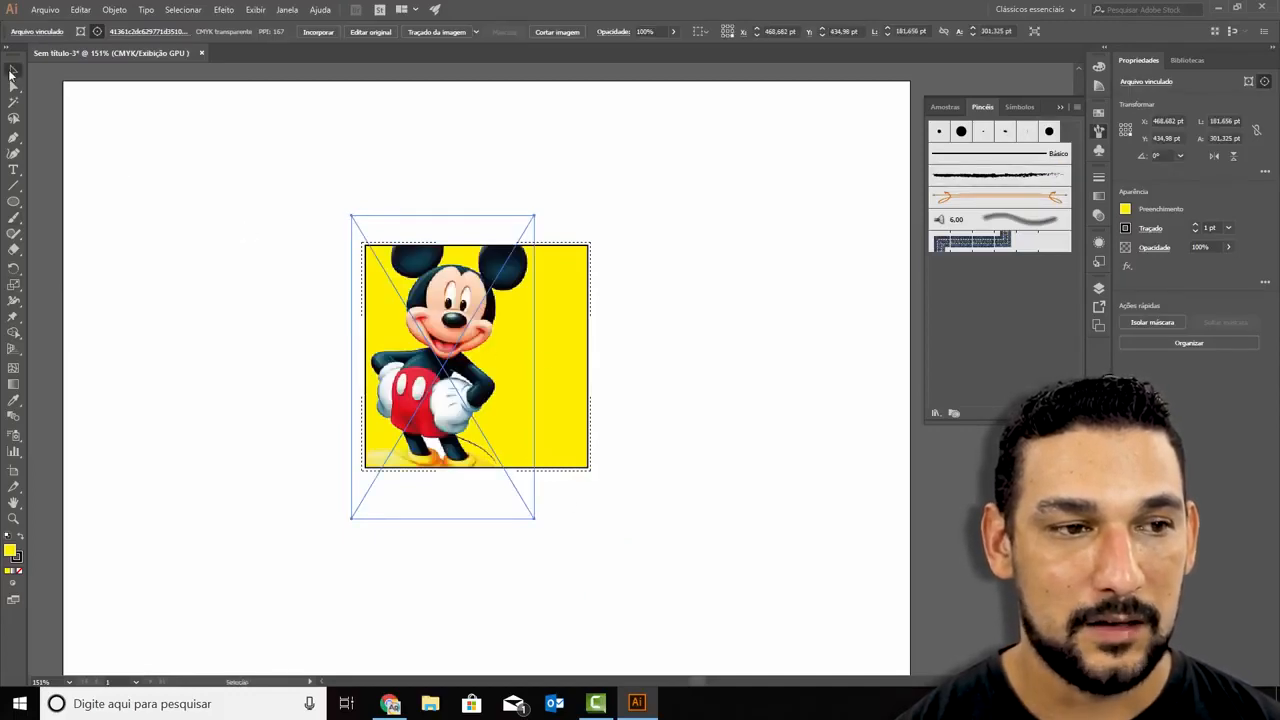
pyautogui.moveTo(433, 343); pyautogui.dragTo(457, 343)
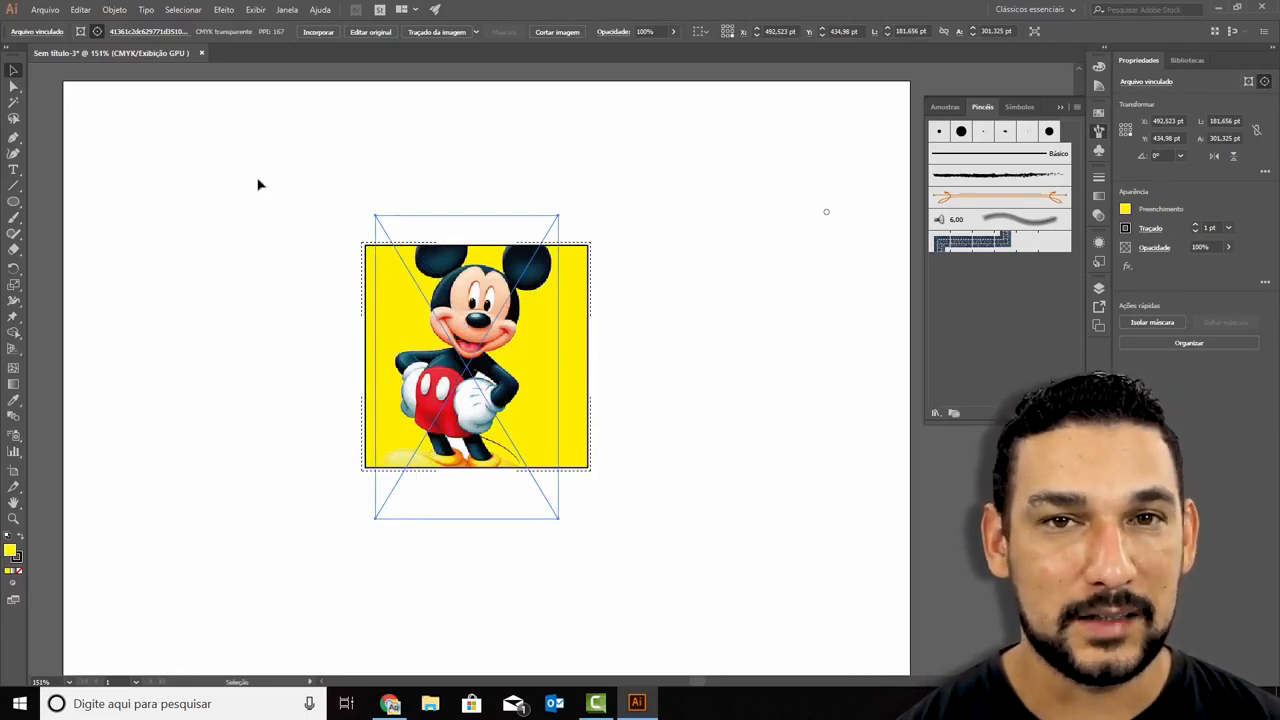
# Delete the yellow square together with the Mickey Mouse image inside it.
pyautogui.moveTo(266, 185); pyautogui.dragTo(660, 530)
pyautogui.press('Delete')
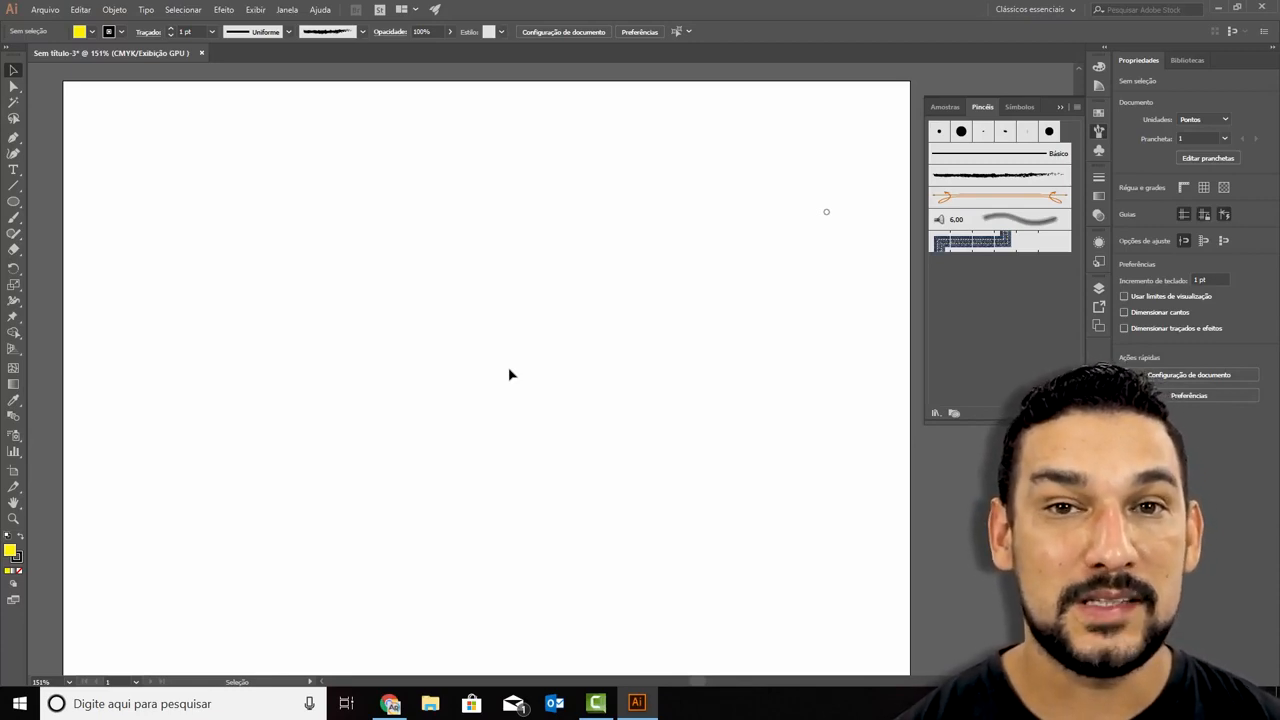
# Paint three overlapping wavy strokes with the Paintbrush in the upper-left area of the artboard, two roughly horizontal and one crossing them.
pyautogui.click(16, 218)
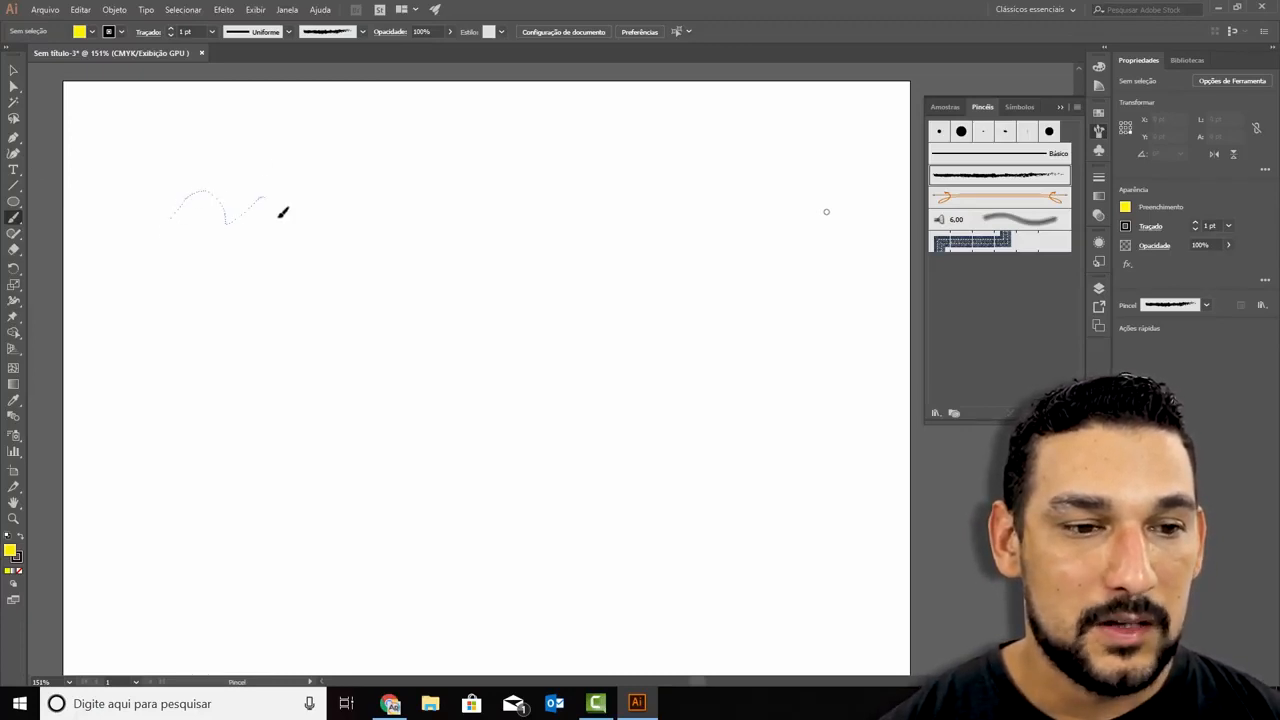
pyautogui.moveTo(490, 225); pyautogui.dragTo(530, 224)
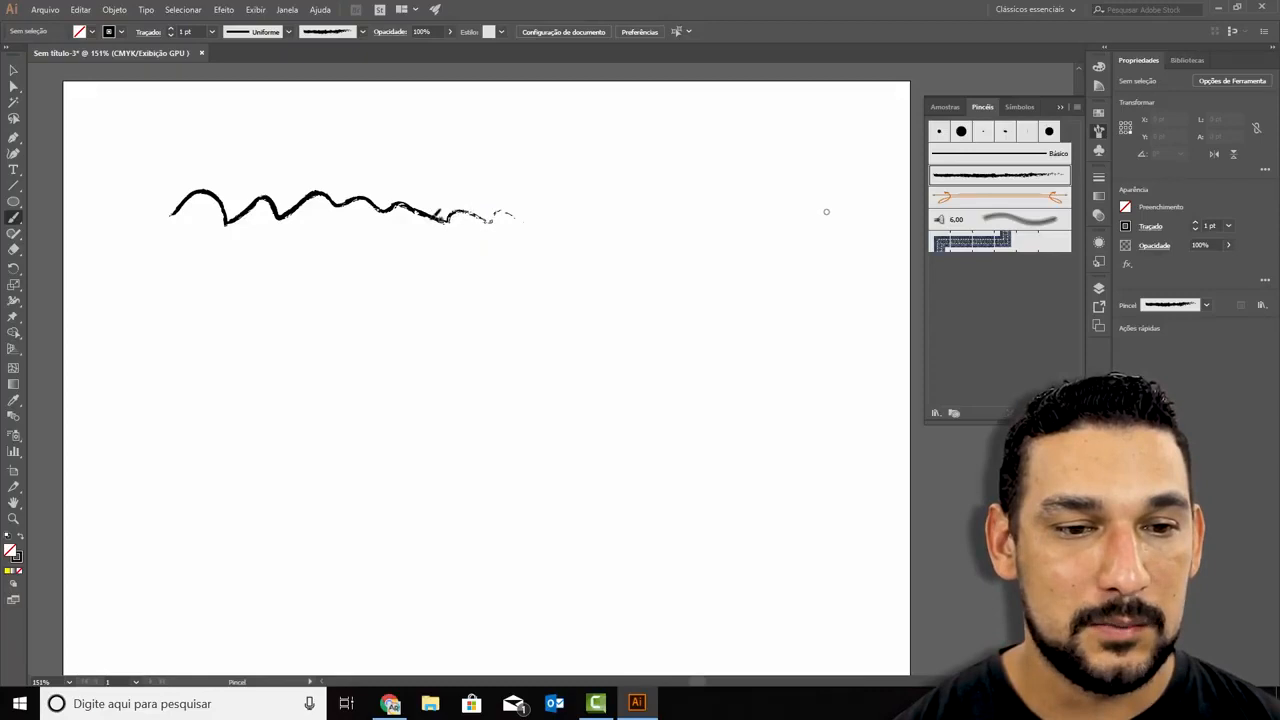
pyautogui.moveTo(460, 251); pyautogui.dragTo(314, 242)
pyautogui.moveTo(222, 264); pyautogui.dragTo(157, 258)
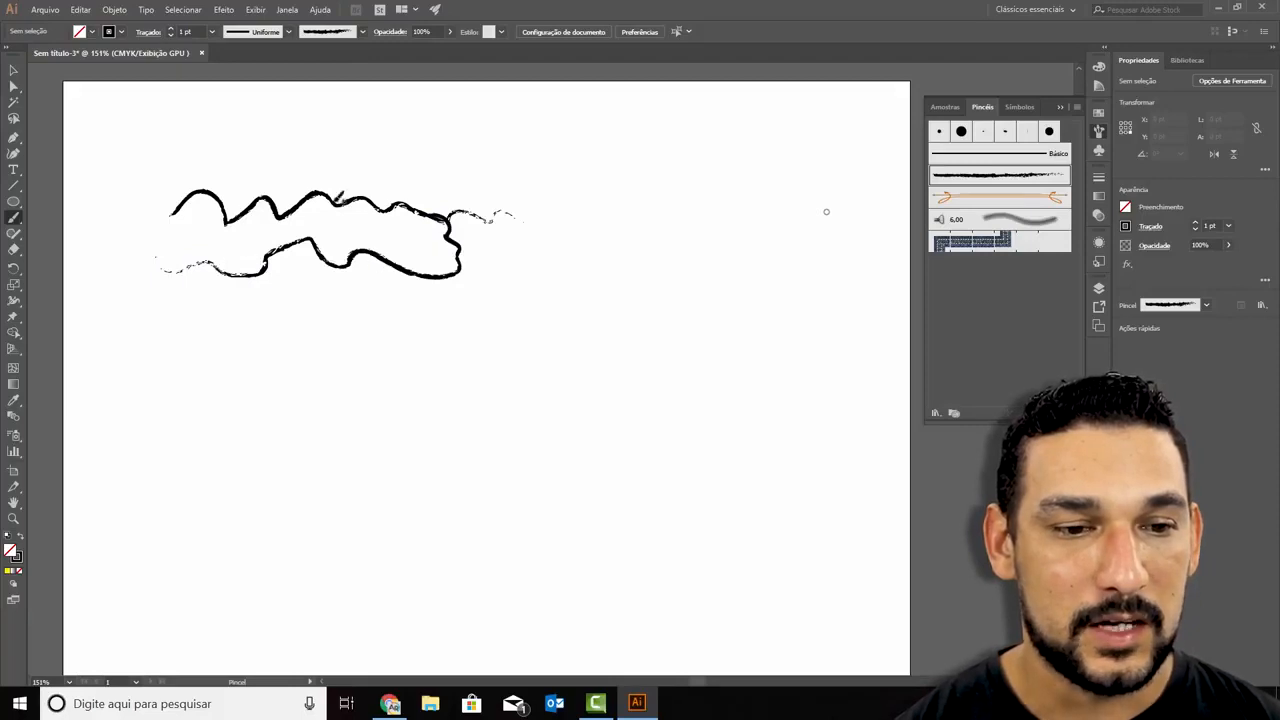
pyautogui.moveTo(240, 242)
pyautogui.mouseDown()
pyautogui.moveTo(254, 168)
pyautogui.moveTo(280, 151)
pyautogui.moveTo(321, 157)
pyautogui.mouseUp()
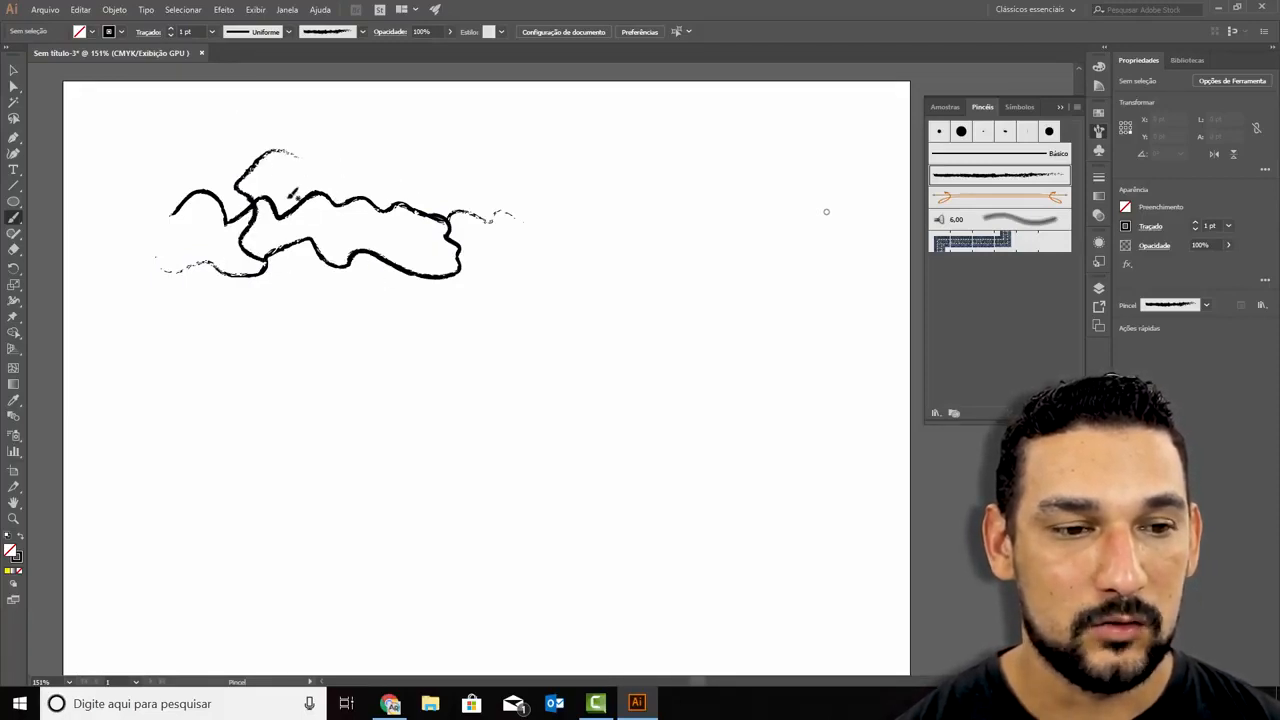
# Select the crossing stroke, the lower stroke and the upper stroke in turn to examine their separate paths.
pyautogui.click(14, 70)
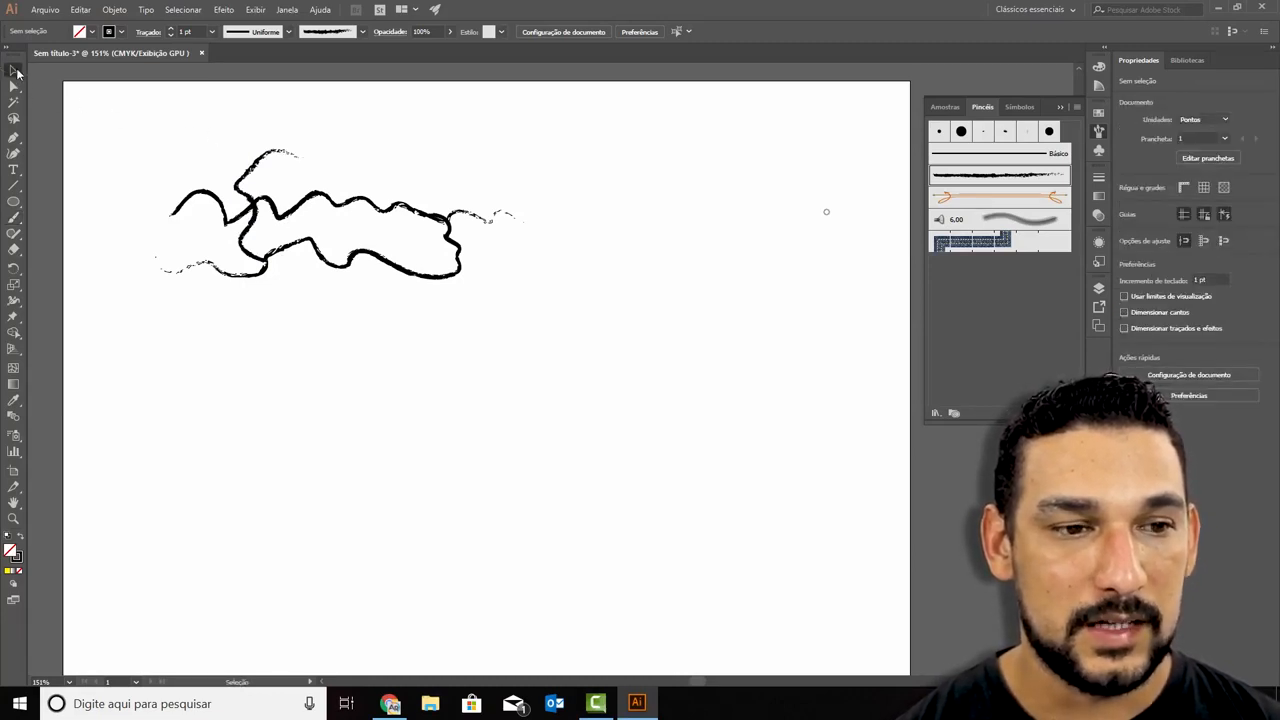
pyautogui.click(246, 236)
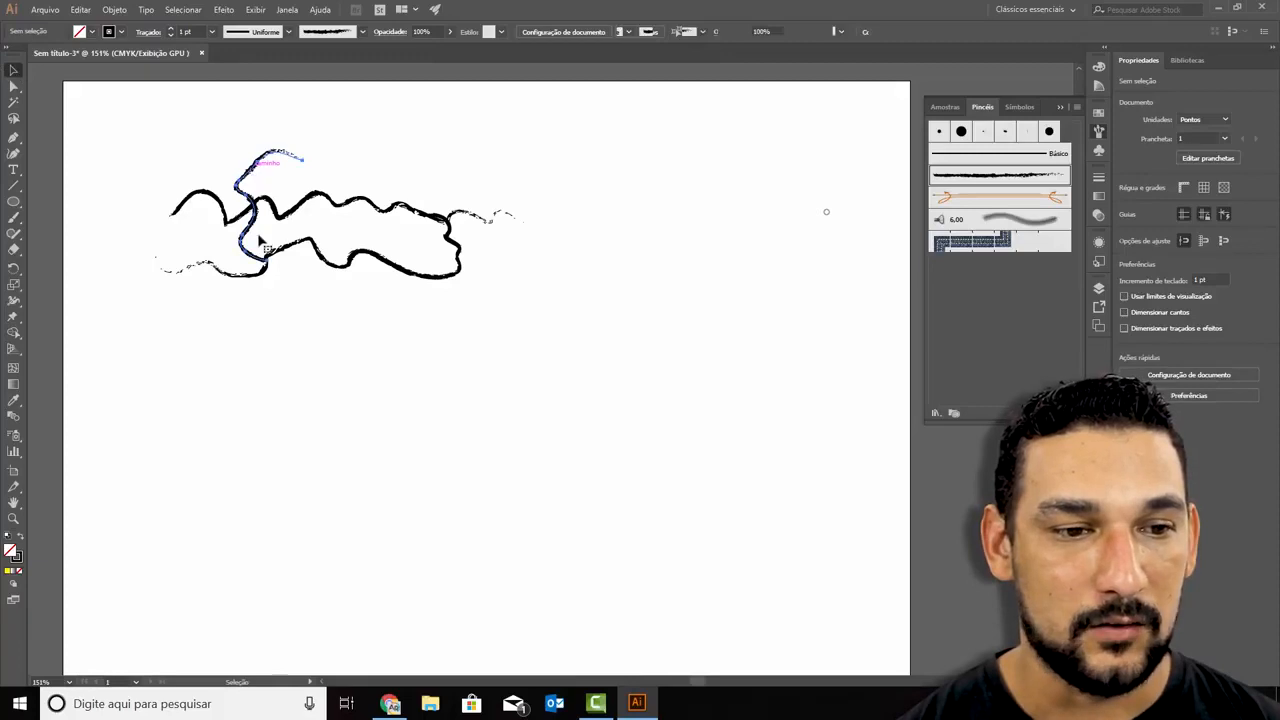
pyautogui.click(379, 270)
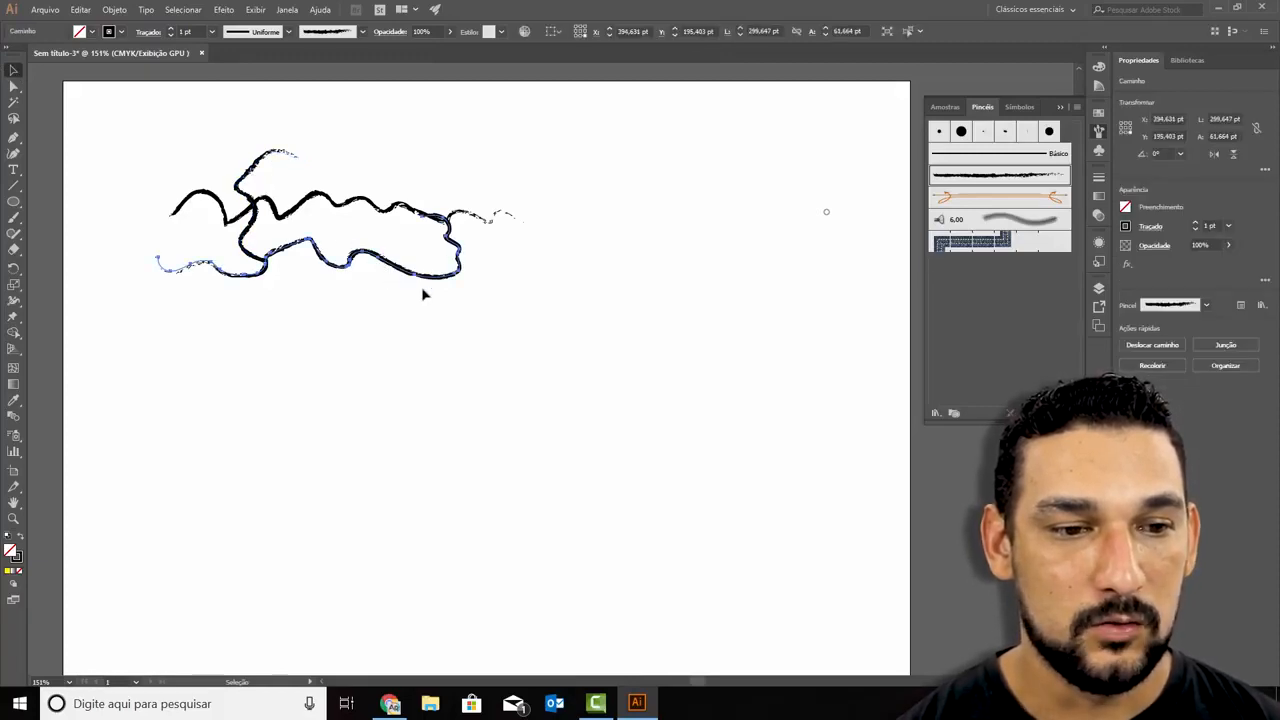
pyautogui.click(340, 207)
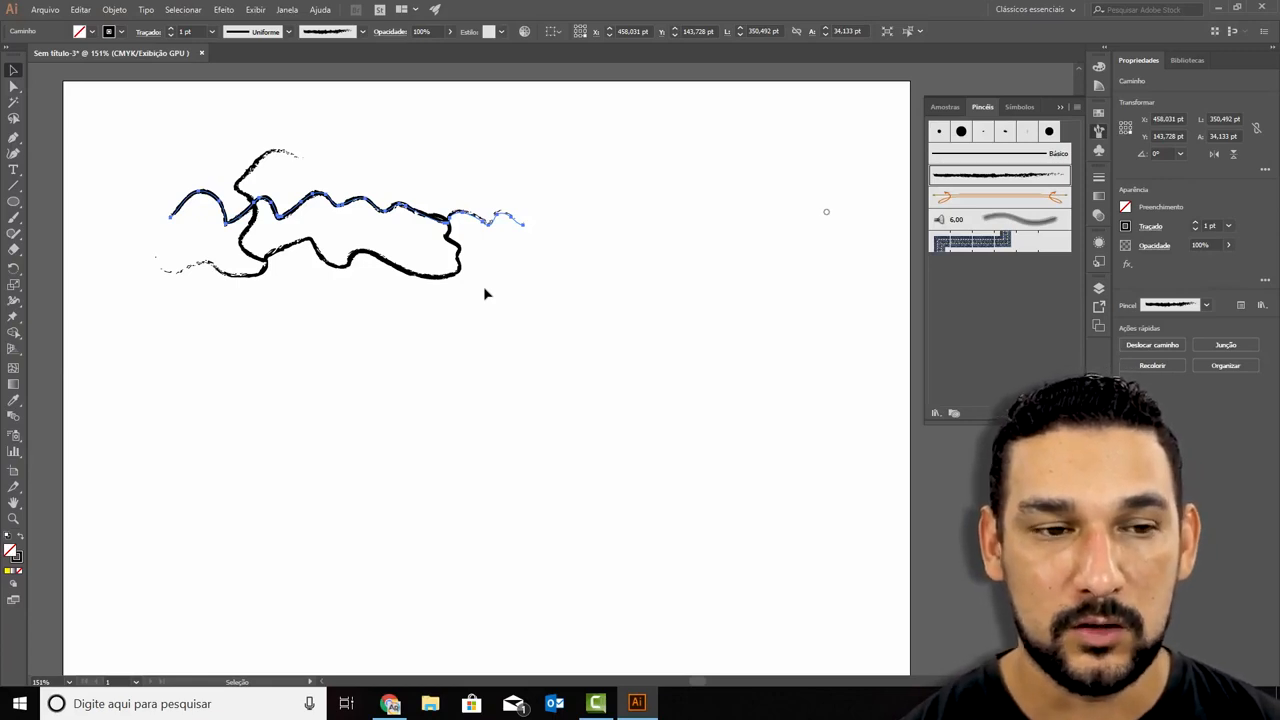
# Paint a wavy, roughly horizontal stroke about 348 pt wide and 118 pt high with the Blob Brush near the middle of the artboard.
pyautogui.moveTo(182, 240); pyautogui.dragTo(185, 272)
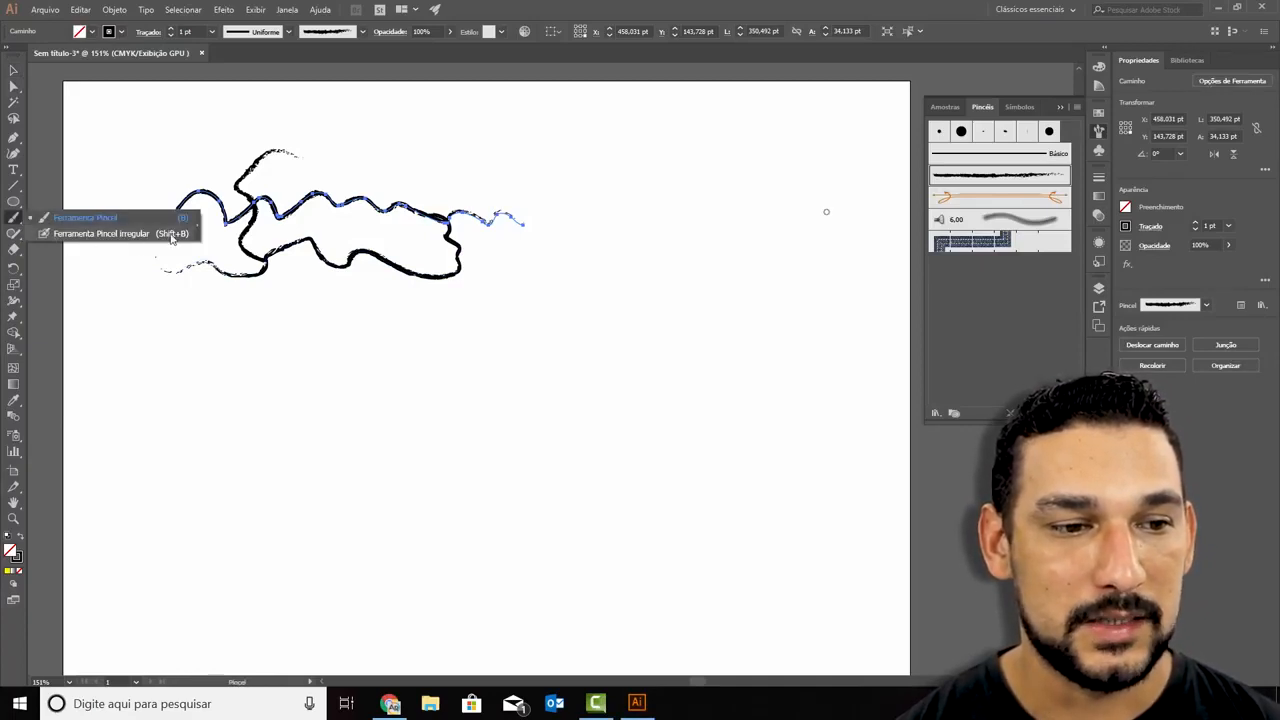
pyautogui.click(127, 234)
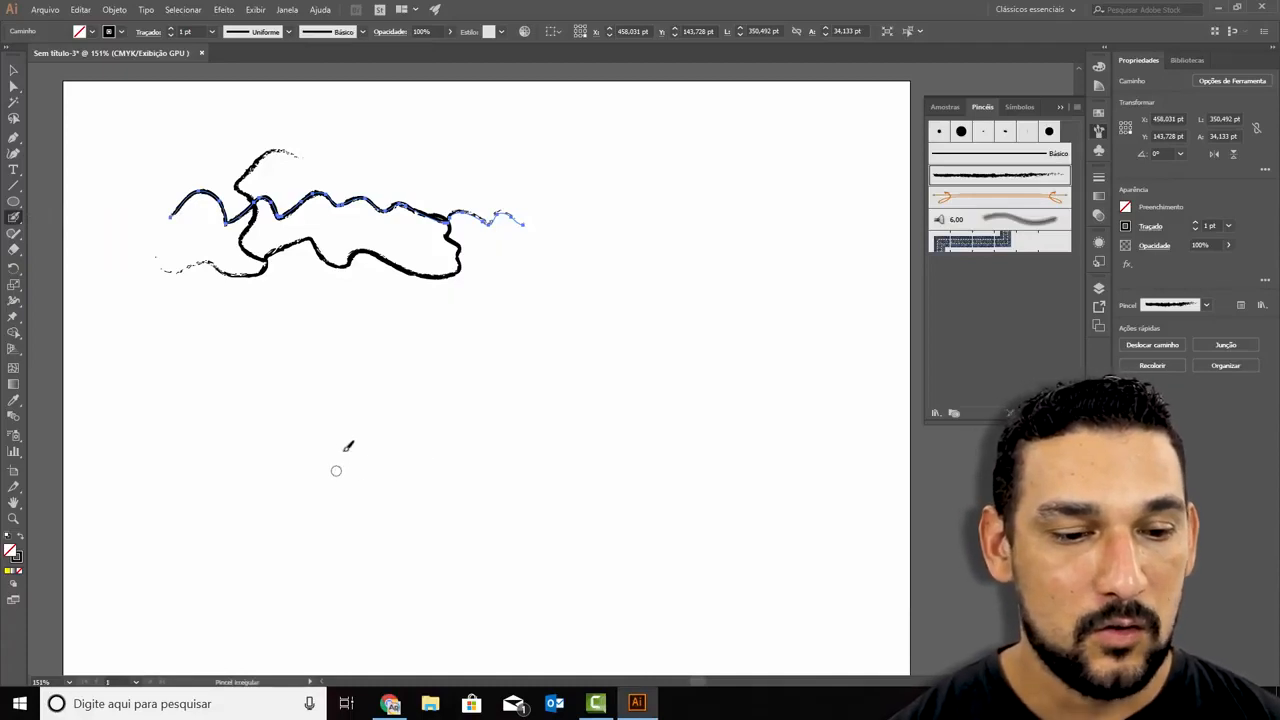
pyautogui.moveTo(394, 427)
pyautogui.mouseDown()
pyautogui.moveTo(429, 434)
pyautogui.moveTo(445, 404)
pyautogui.moveTo(476, 394)
pyautogui.moveTo(532, 422)
pyautogui.moveTo(572, 389)
pyautogui.moveTo(663, 365)
pyautogui.mouseUp()
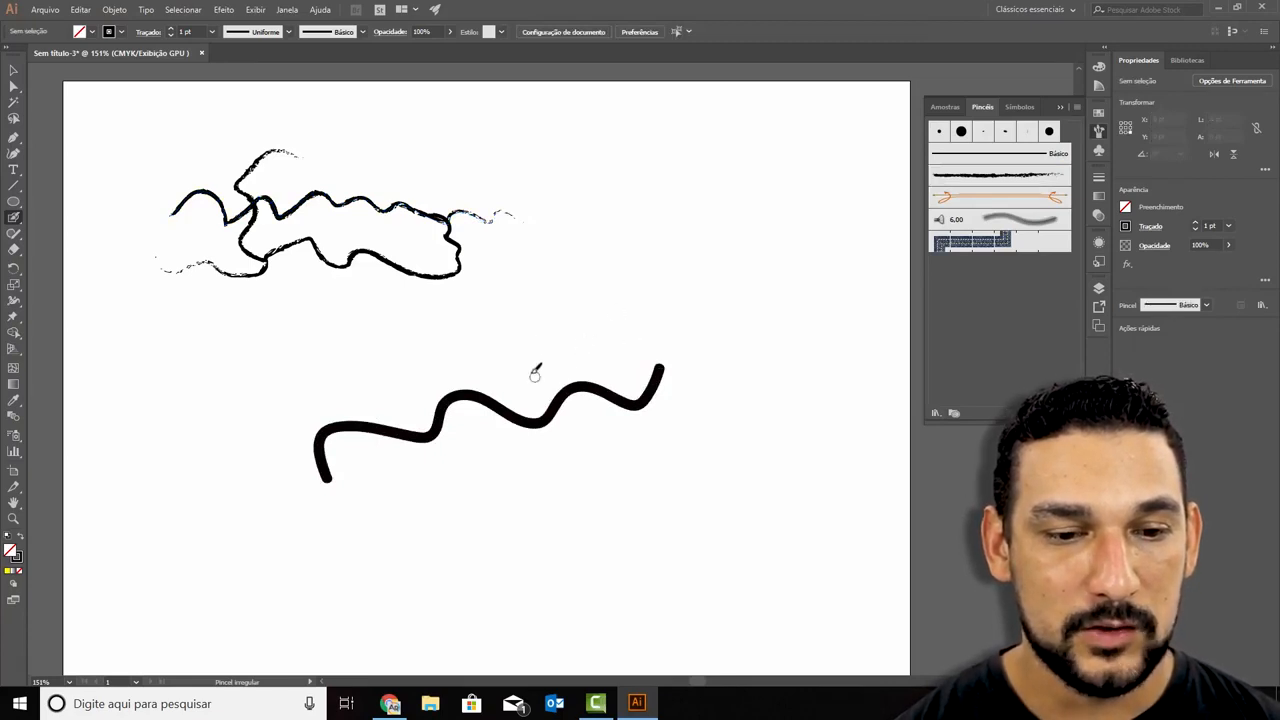
# Try a second, separate wavy Blob Brush stroke above the first and check its path against the lower one.
pyautogui.moveTo(342, 342)
pyautogui.mouseDown()
pyautogui.moveTo(420, 328)
pyautogui.moveTo(463, 307)
pyautogui.moveTo(521, 330)
pyautogui.moveTo(566, 287)
pyautogui.moveTo(615, 308)
pyautogui.moveTo(651, 254)
pyautogui.mouseUp()
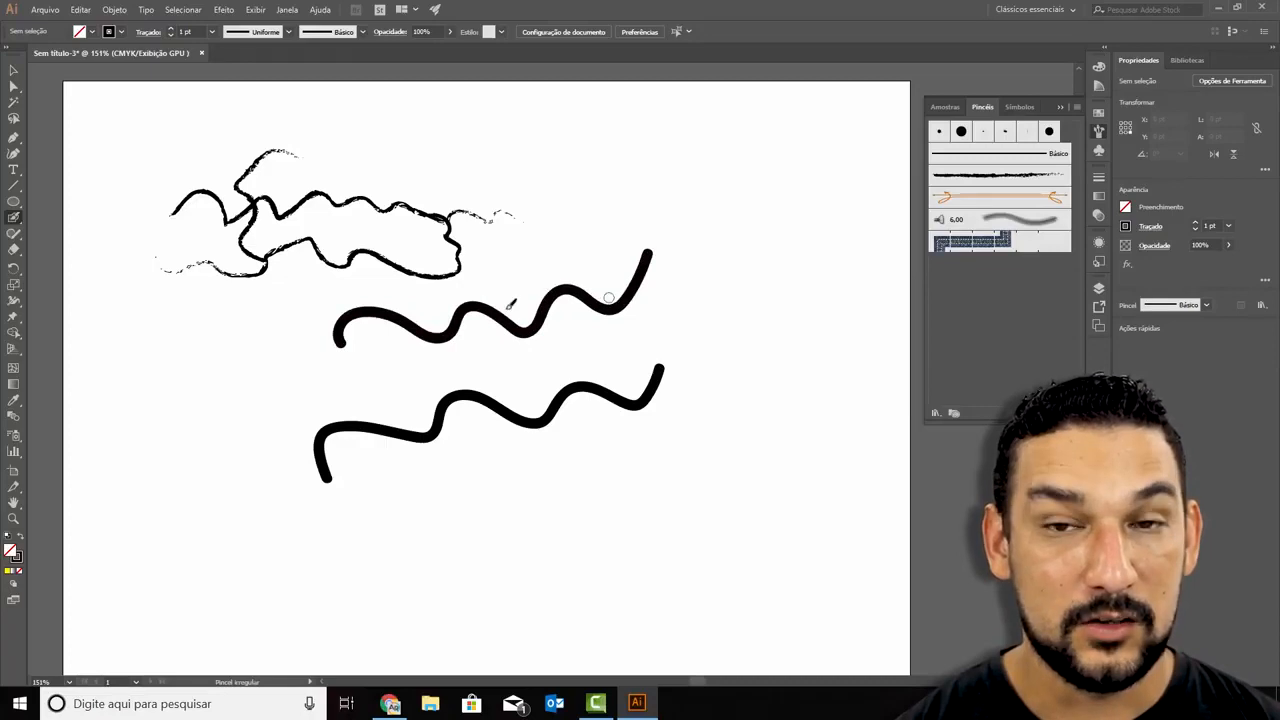
pyautogui.click(13, 70)
pyautogui.click(345, 320)
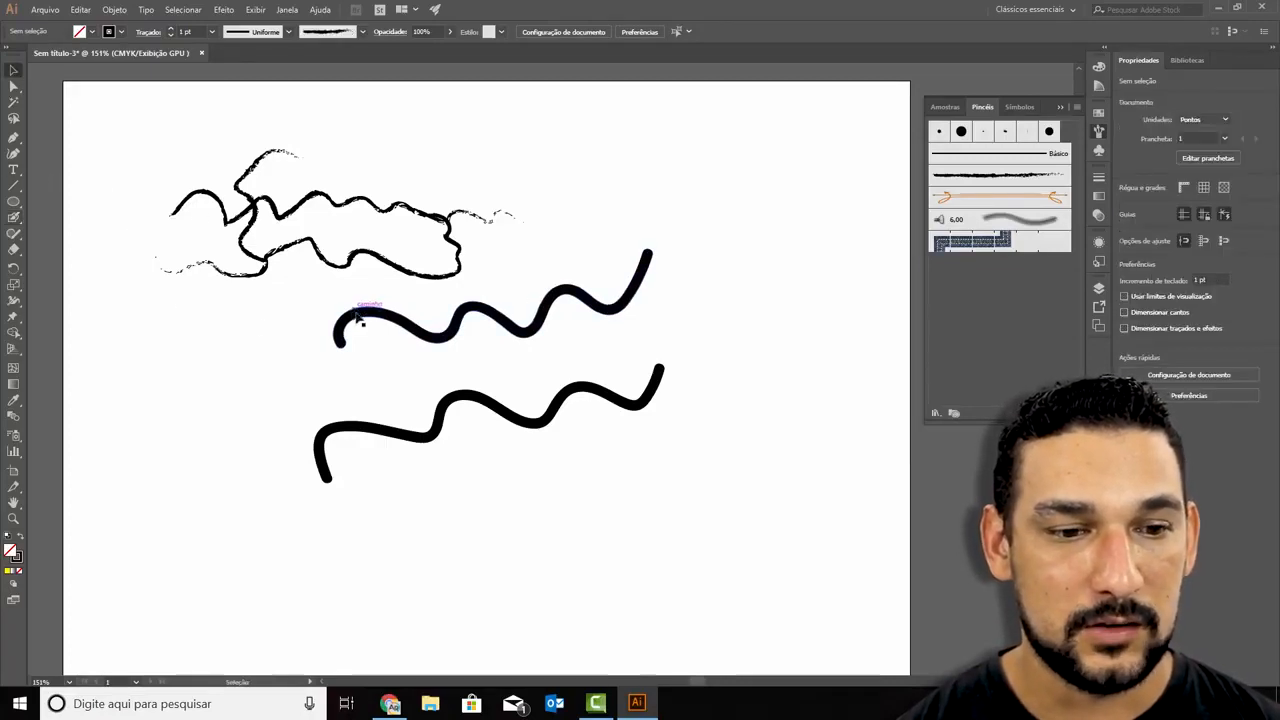
pyautogui.click(443, 428)
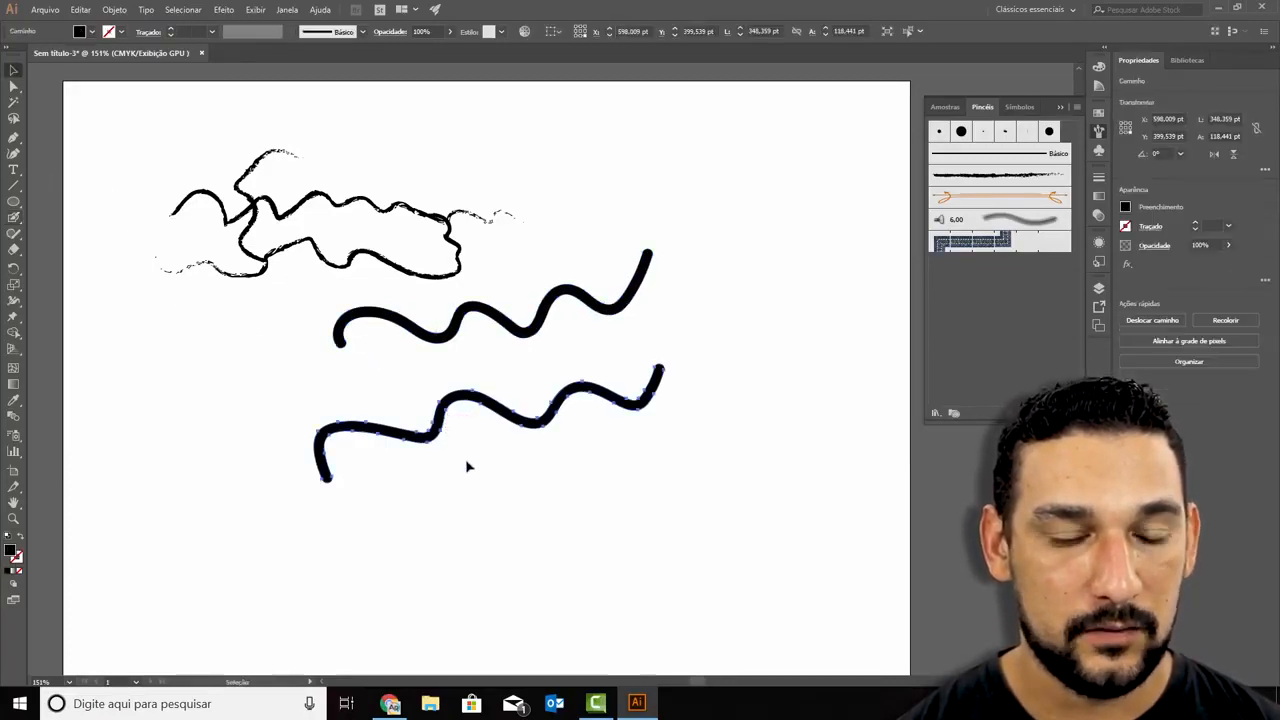
pyautogui.hotkey('ctrl', 'z')
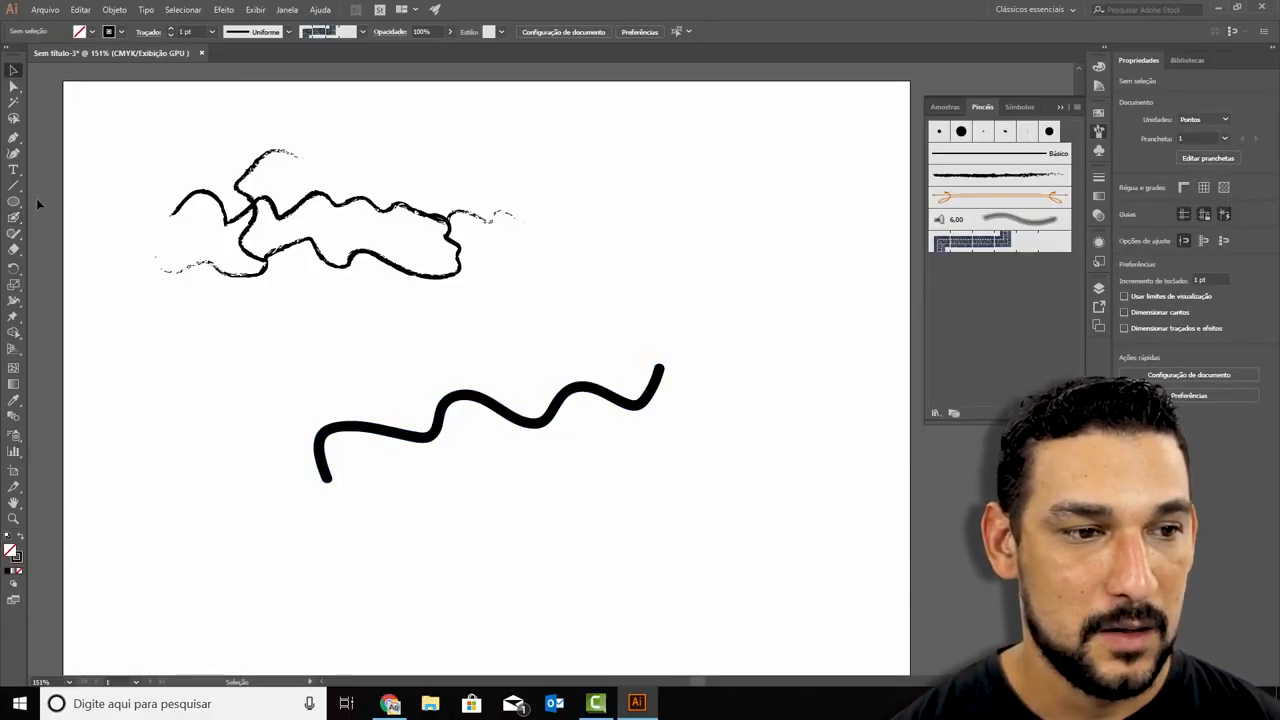
# Extend the Blob Brush stroke with two touching strokes, one from its right end and one branching down-left, to about 579 by 258 pt overall.
pyautogui.click(13, 217)
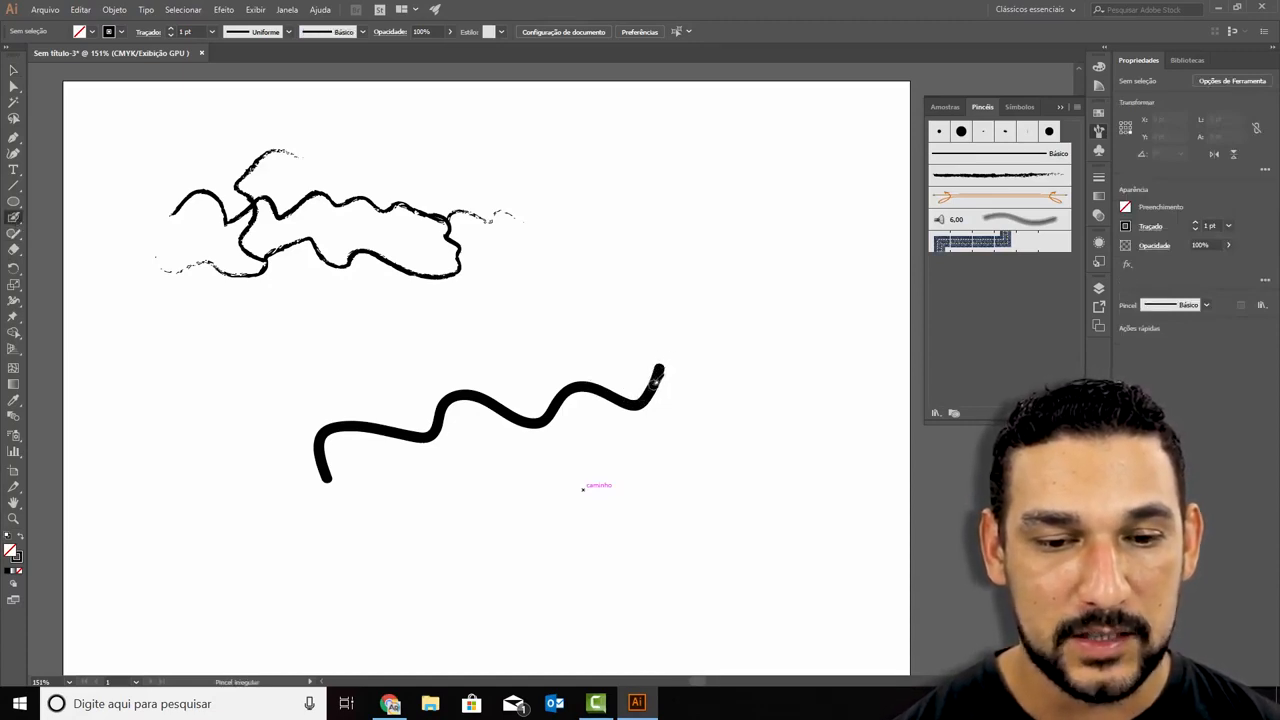
pyautogui.moveTo(660, 358)
pyautogui.mouseDown()
pyautogui.moveTo(698, 361)
pyautogui.moveTo(741, 346)
pyautogui.moveTo(784, 377)
pyautogui.moveTo(734, 419)
pyautogui.moveTo(680, 509)
pyautogui.moveTo(643, 469)
pyautogui.moveTo(565, 488)
pyautogui.mouseUp()
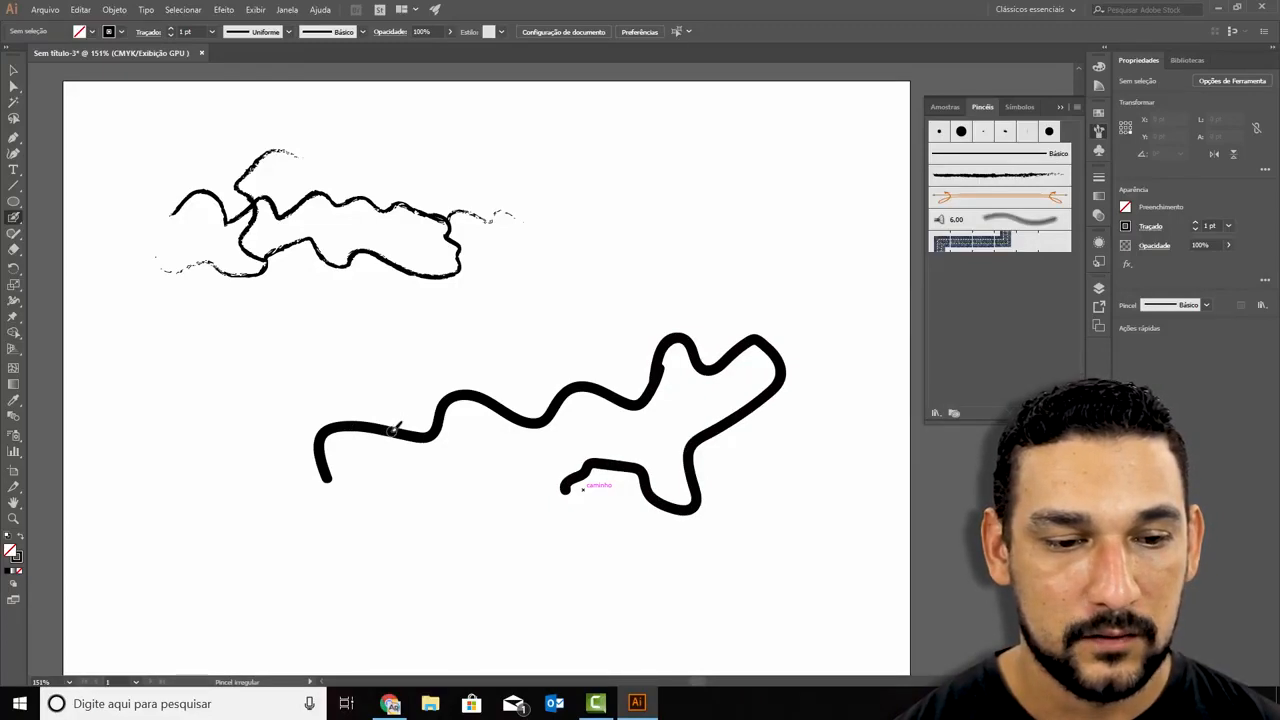
pyautogui.moveTo(466, 562)
pyautogui.mouseDown()
pyautogui.moveTo(386, 562)
pyautogui.moveTo(355, 586)
pyautogui.moveTo(258, 558)
pyautogui.moveTo(208, 556)
pyautogui.mouseUp()
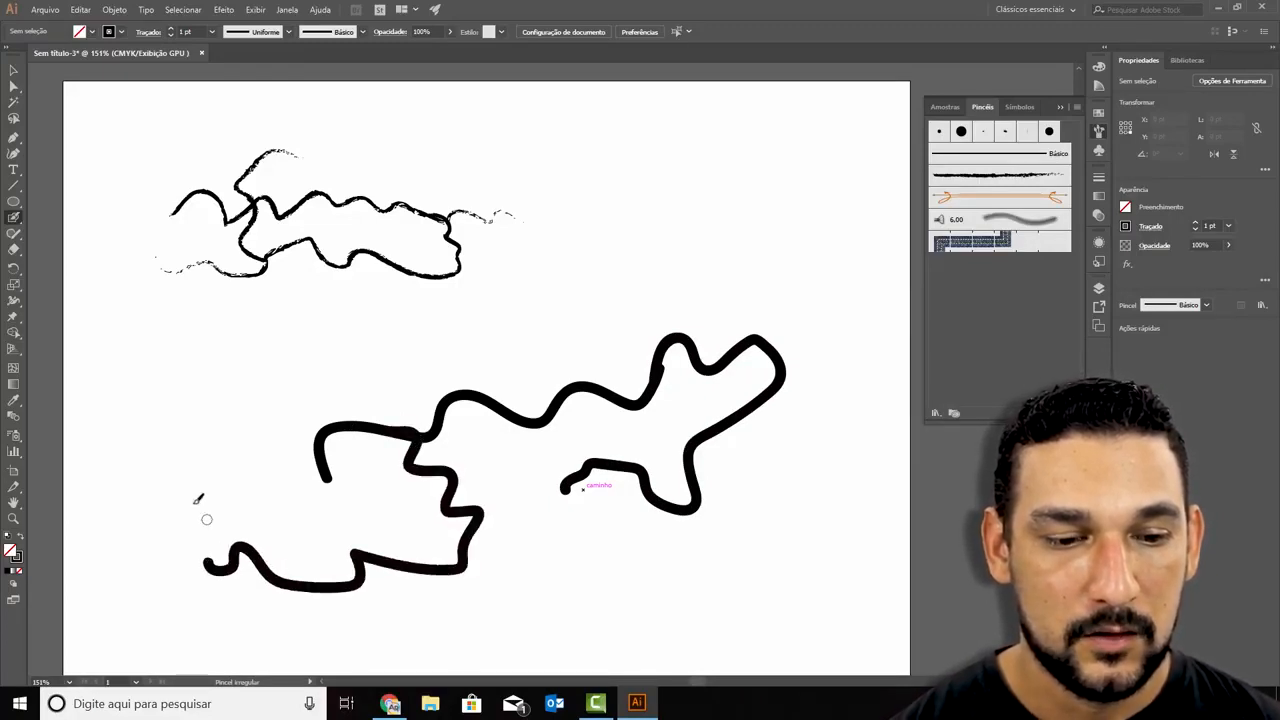
pyautogui.hotkey('shift', 'x')
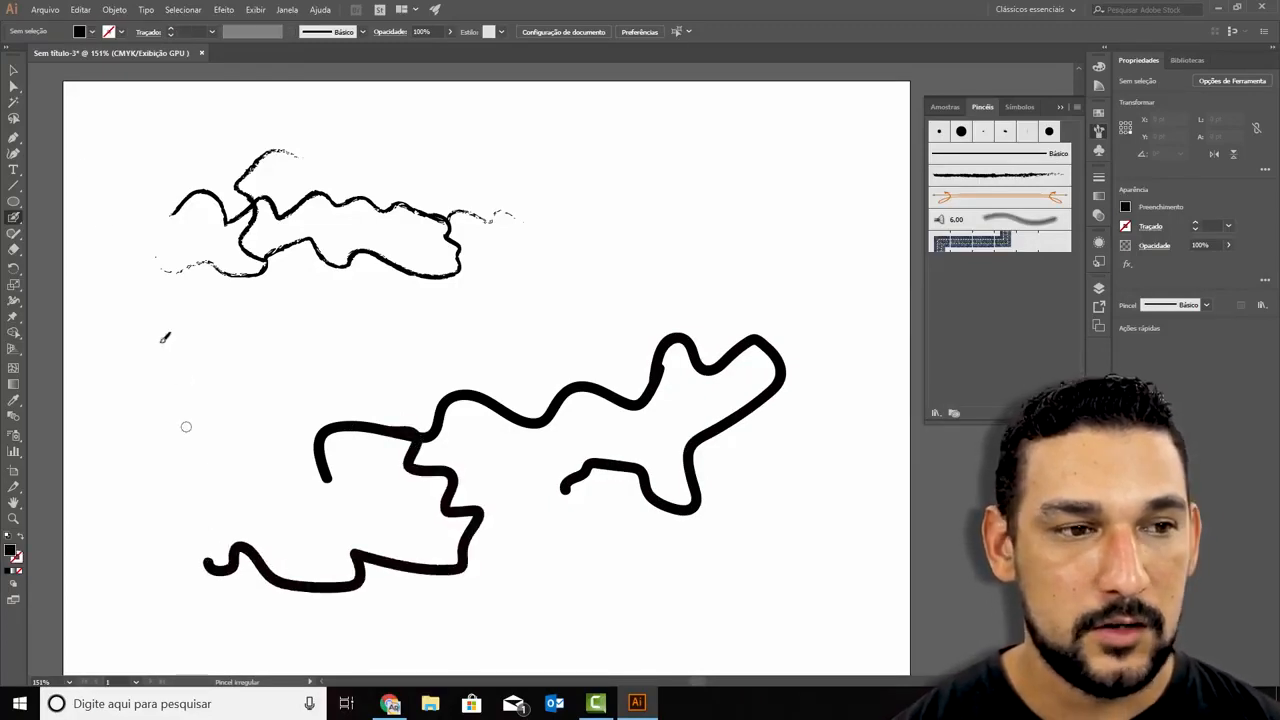
# Select the merged Blob Brush shape and the upper Paintbrush stroke in turn to compare their fill and stroke attributes.
pyautogui.click(15, 73)
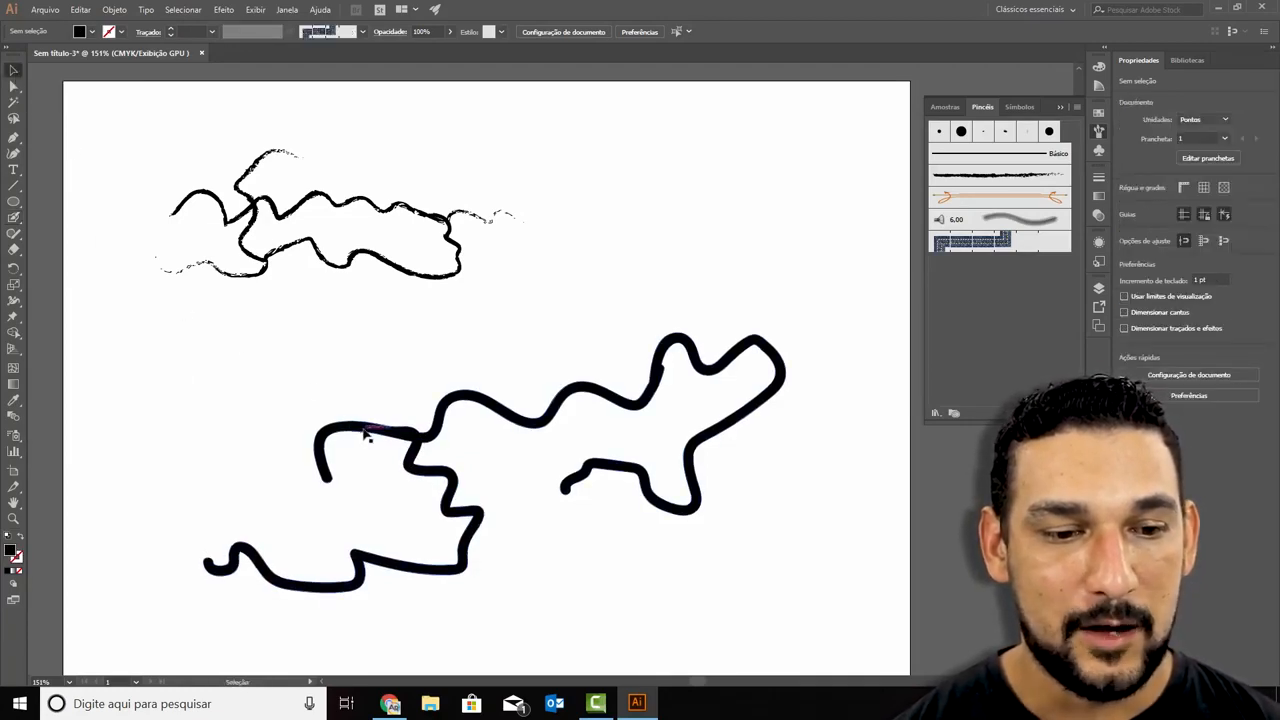
pyautogui.click(432, 436)
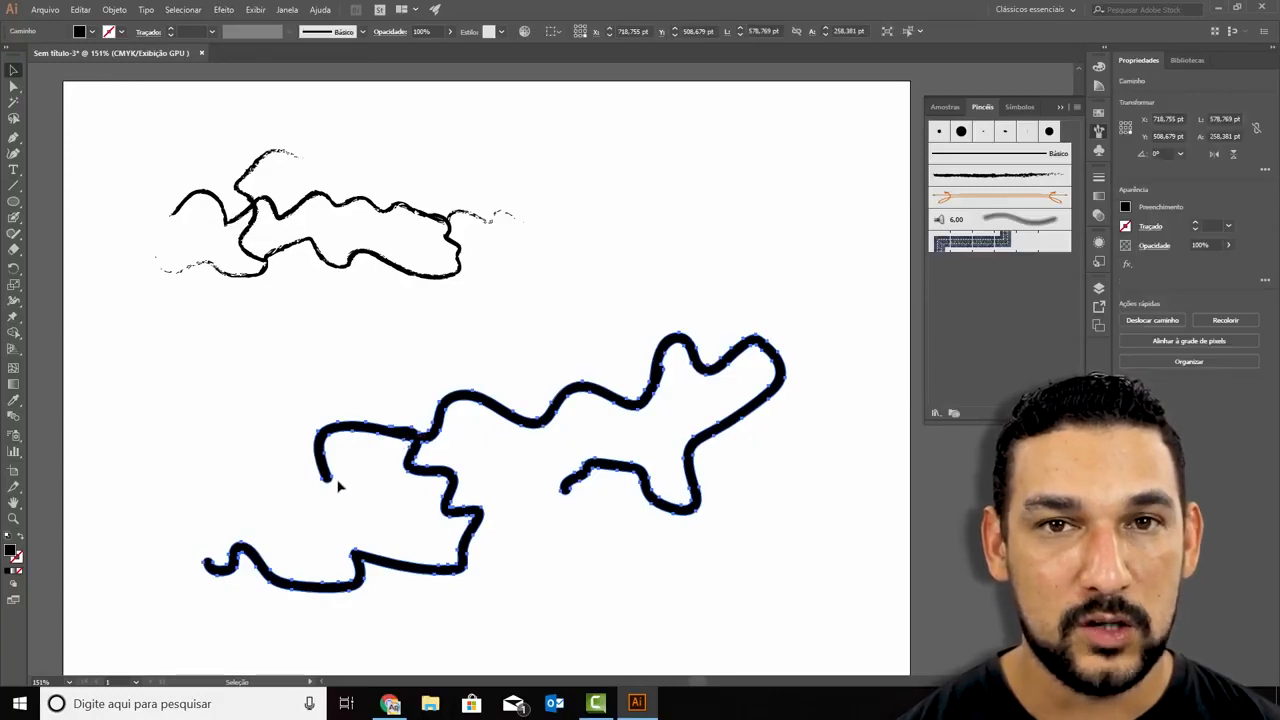
pyautogui.click(323, 363)
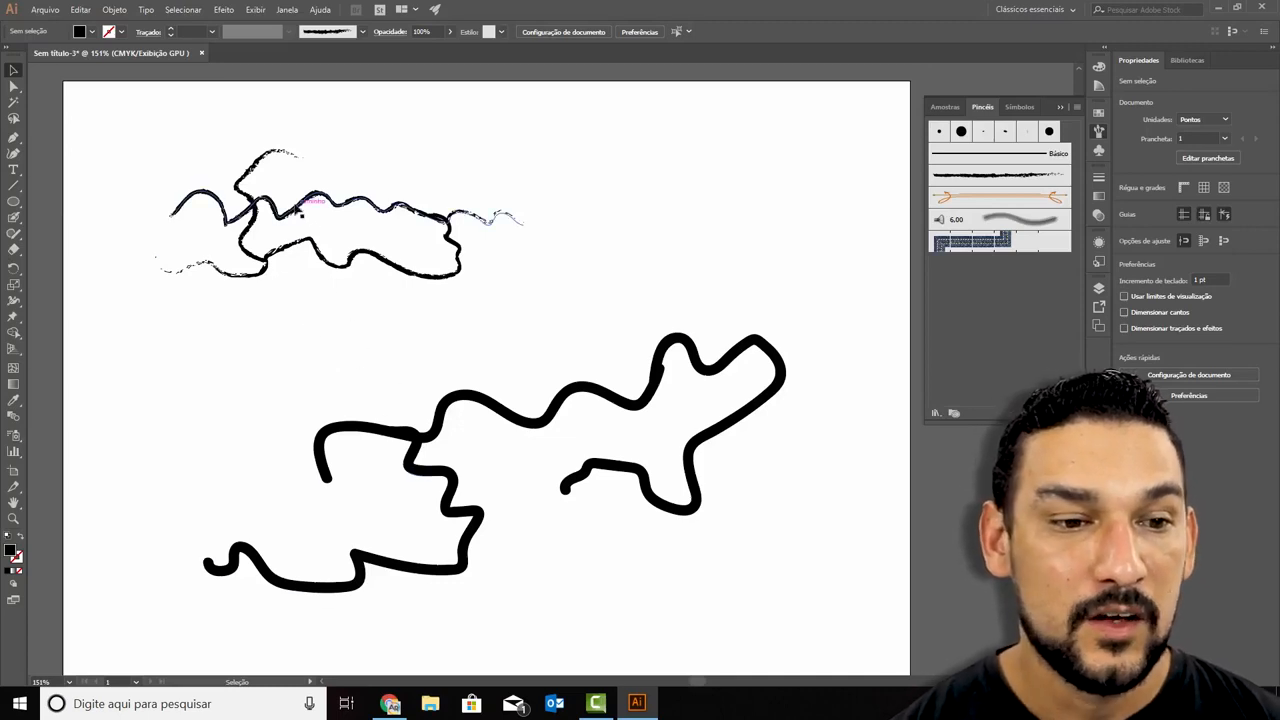
pyautogui.click(248, 225)
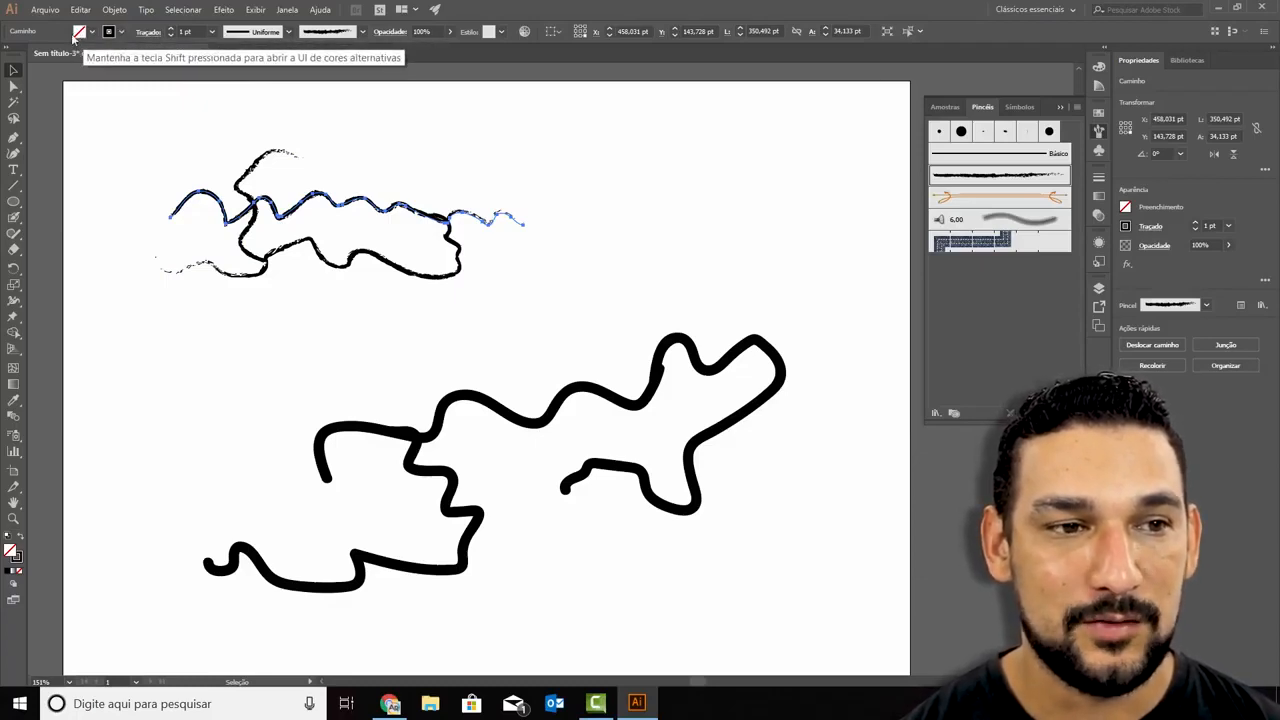
pyautogui.click(358, 335)
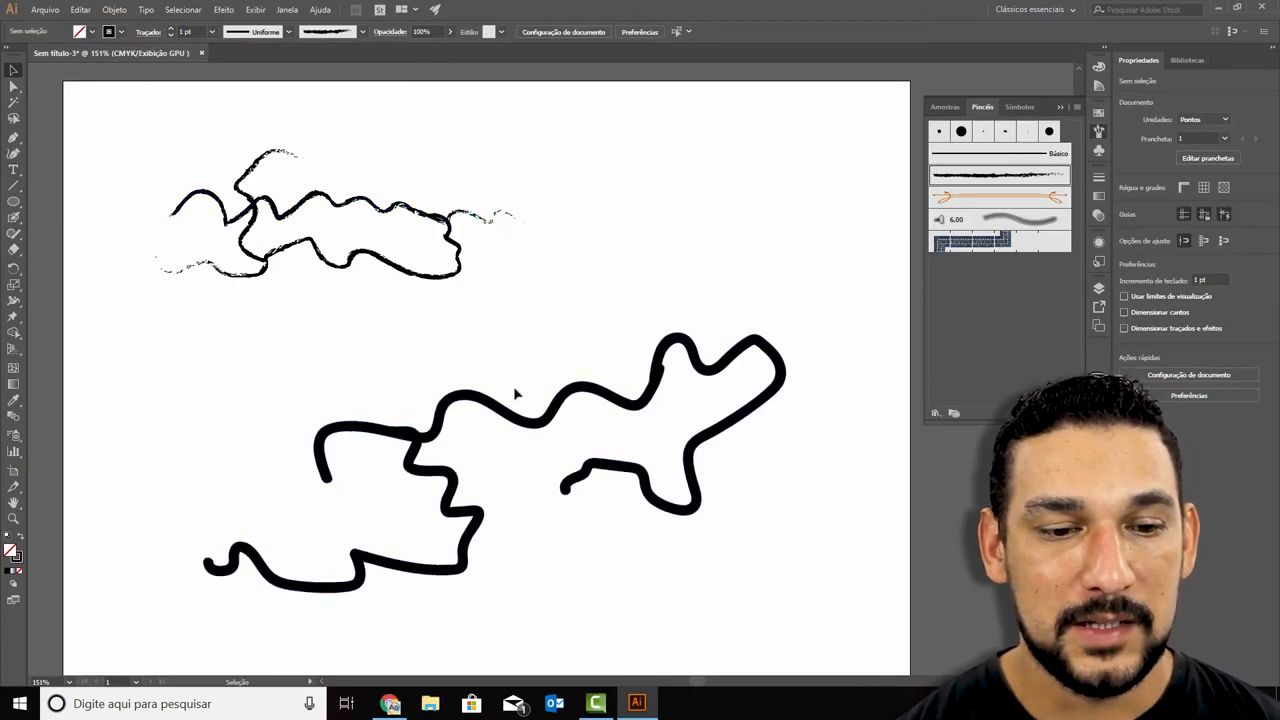
# Fill the merged Blob Brush shape with the Magenta CMYK swatch.
pyautogui.click(450, 404)
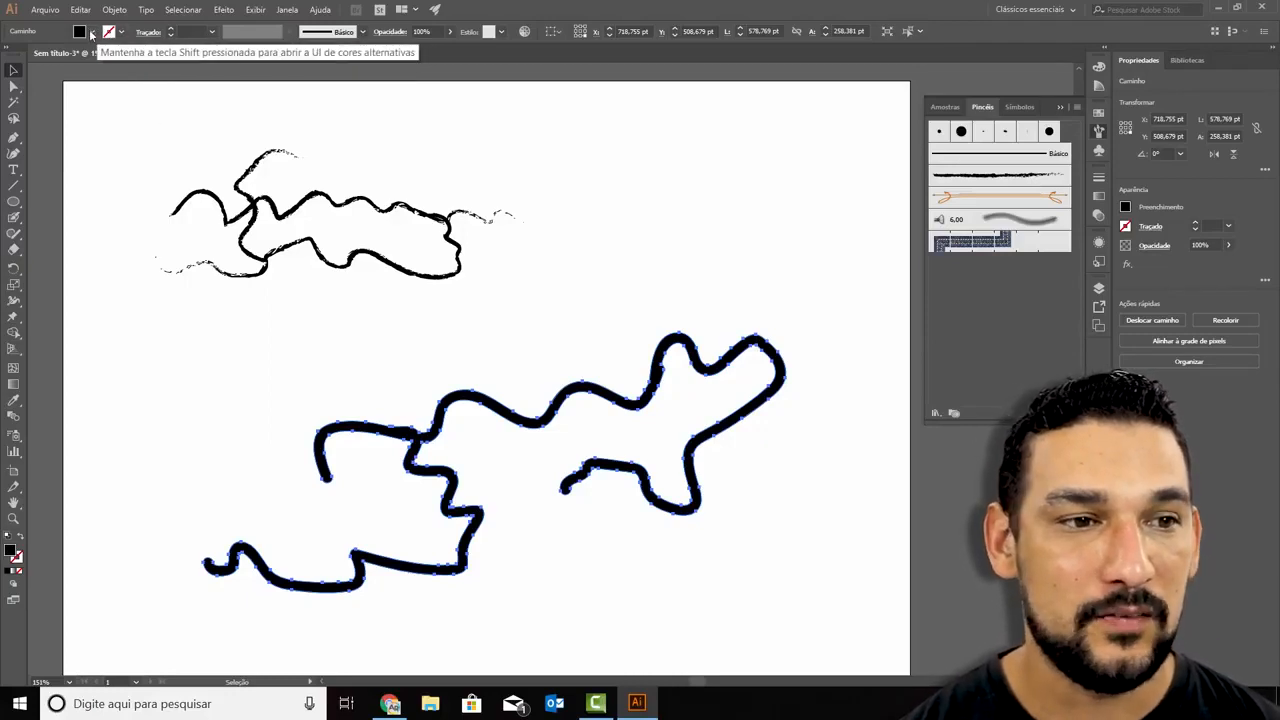
pyautogui.click(121, 32)
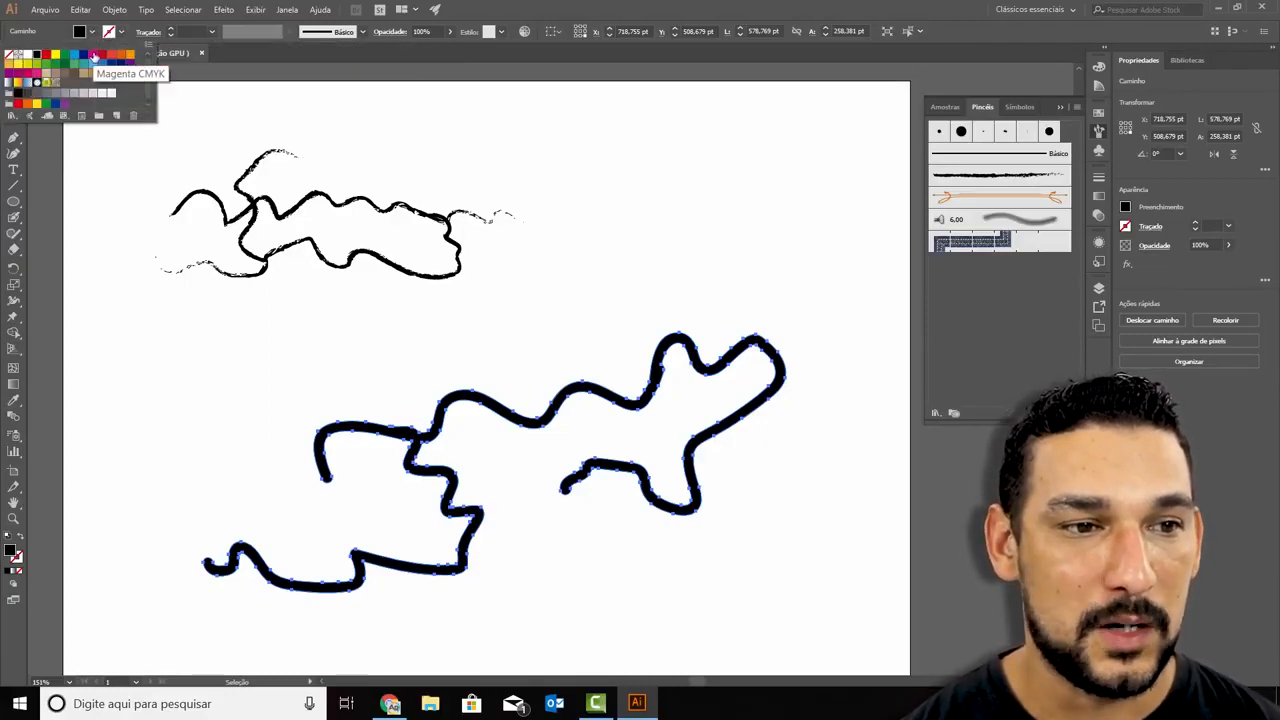
pyautogui.click(94, 56)
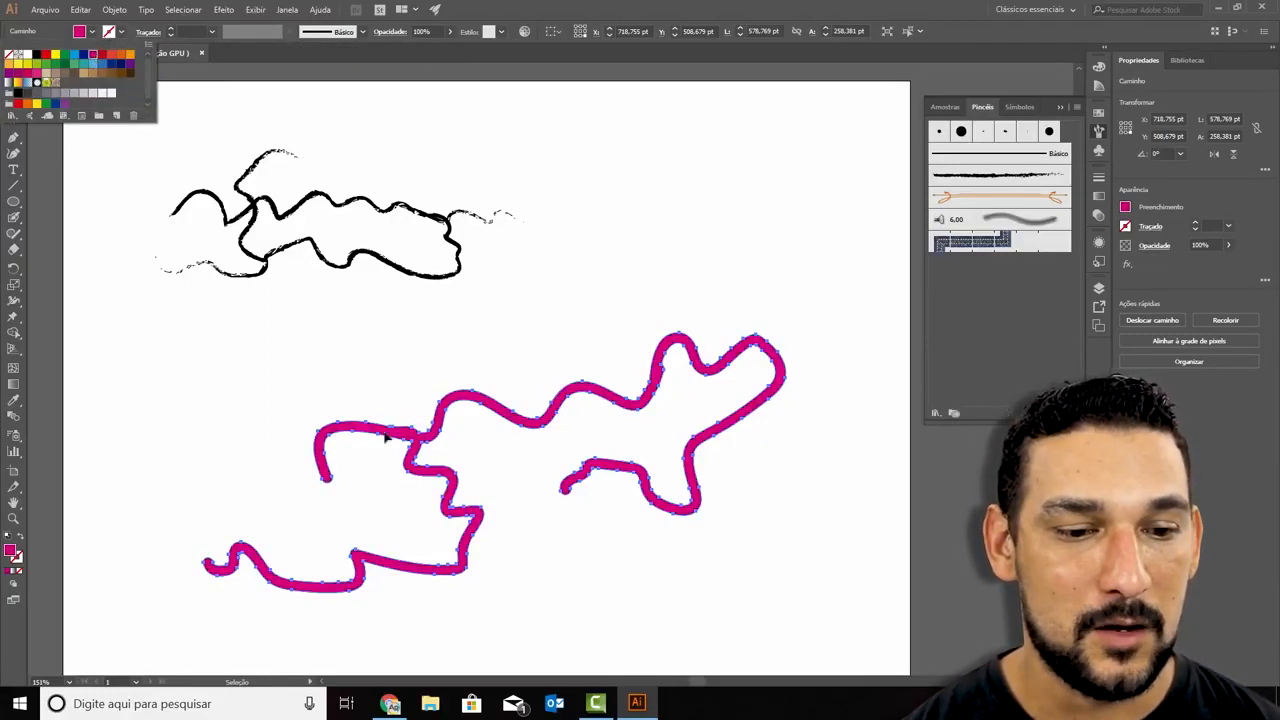
# Outline the magenta Blob Brush shape with a black 4 pt stroke.
pyautogui.click(37, 55)
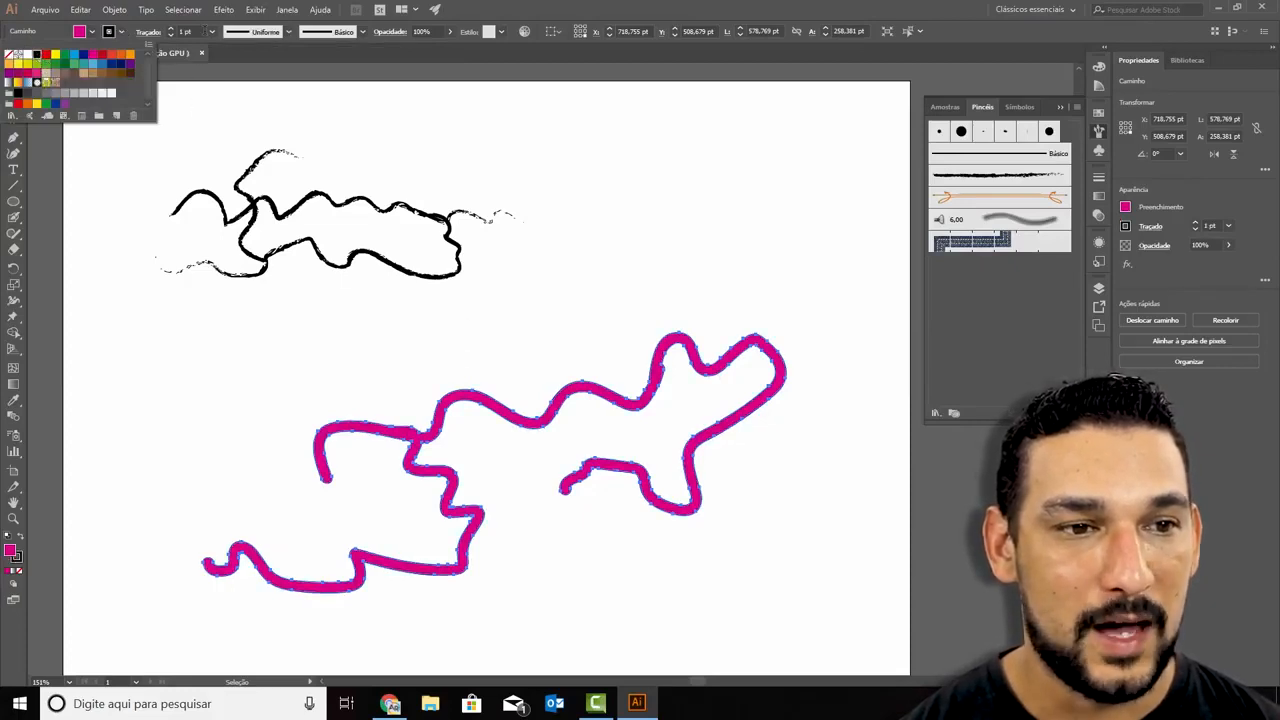
pyautogui.click(212, 32)
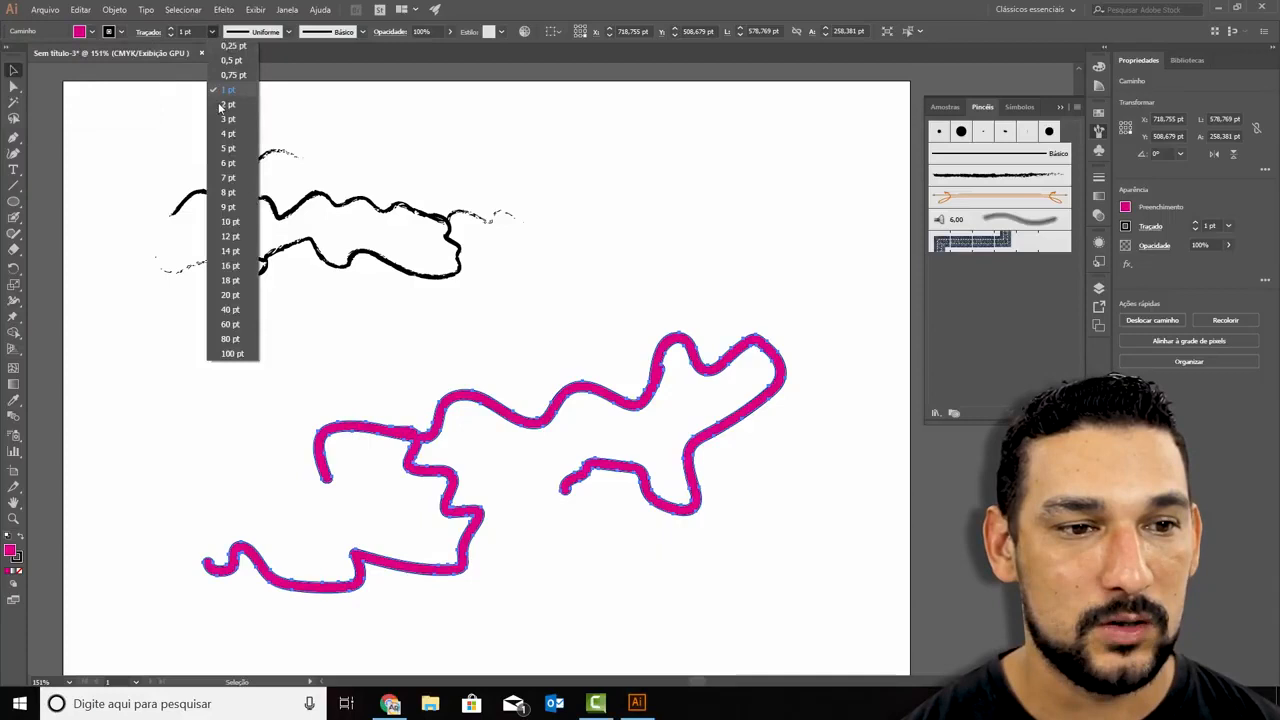
pyautogui.click(228, 134)
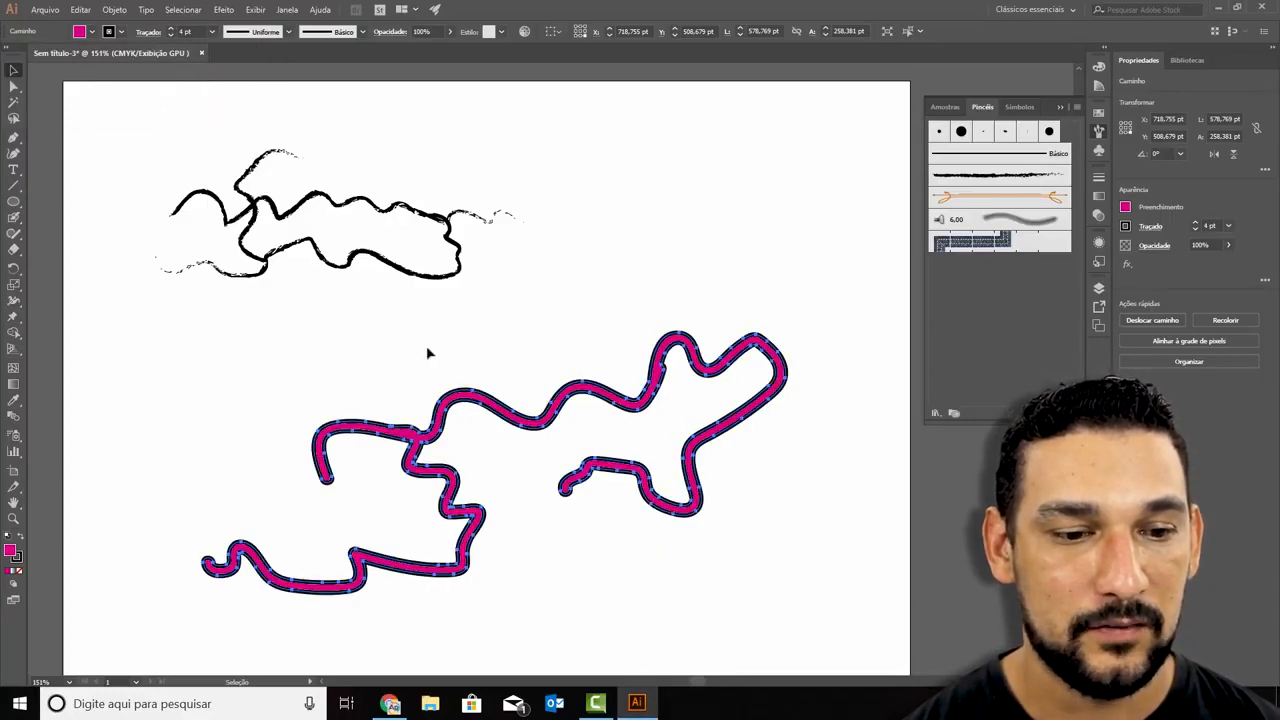
pyautogui.click(197, 337)
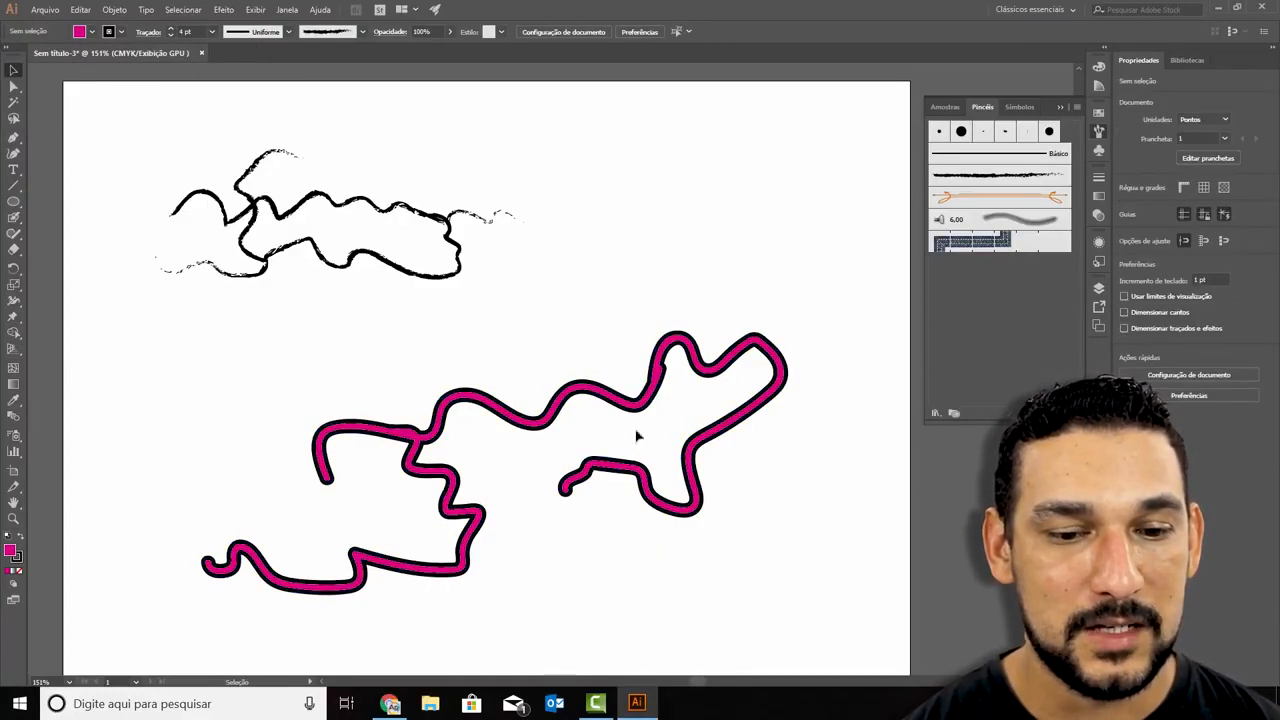